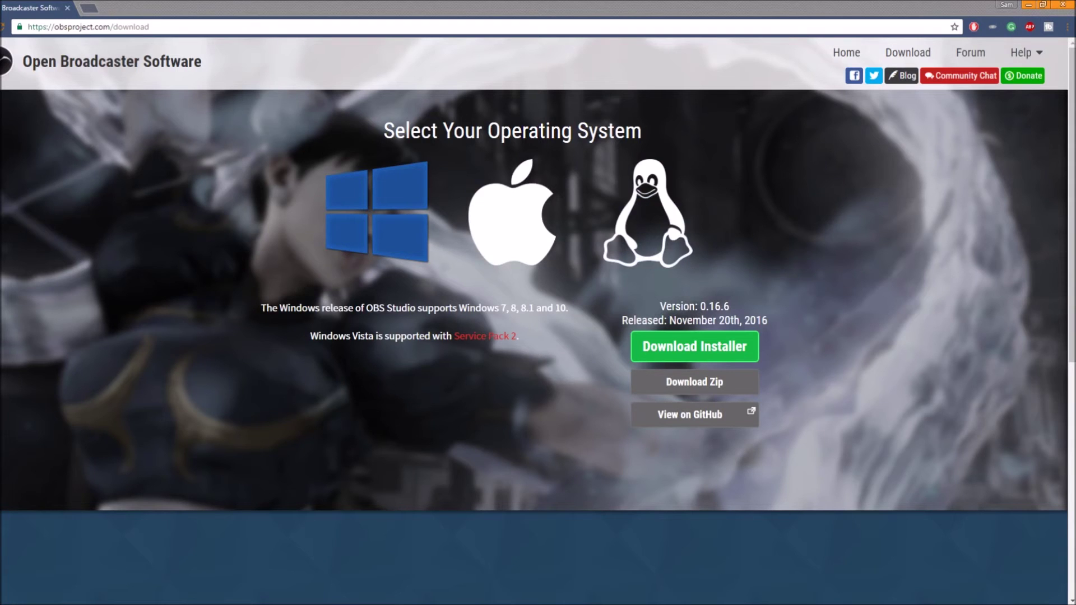
- Examine the OBS Studio and OBS Classic download options on the download page
{"action": "scroll", "coordinate": [538, 303], "scroll_direction": "down", "scroll_amount": 7}
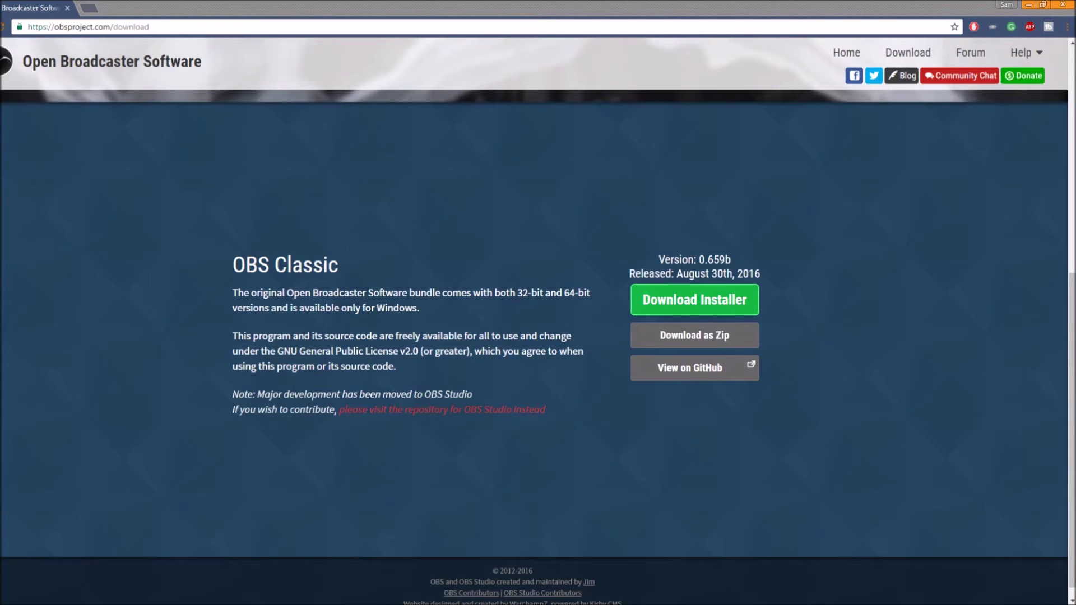
{"action": "scroll", "coordinate": [538, 303], "scroll_direction": "up", "scroll_amount": 7}
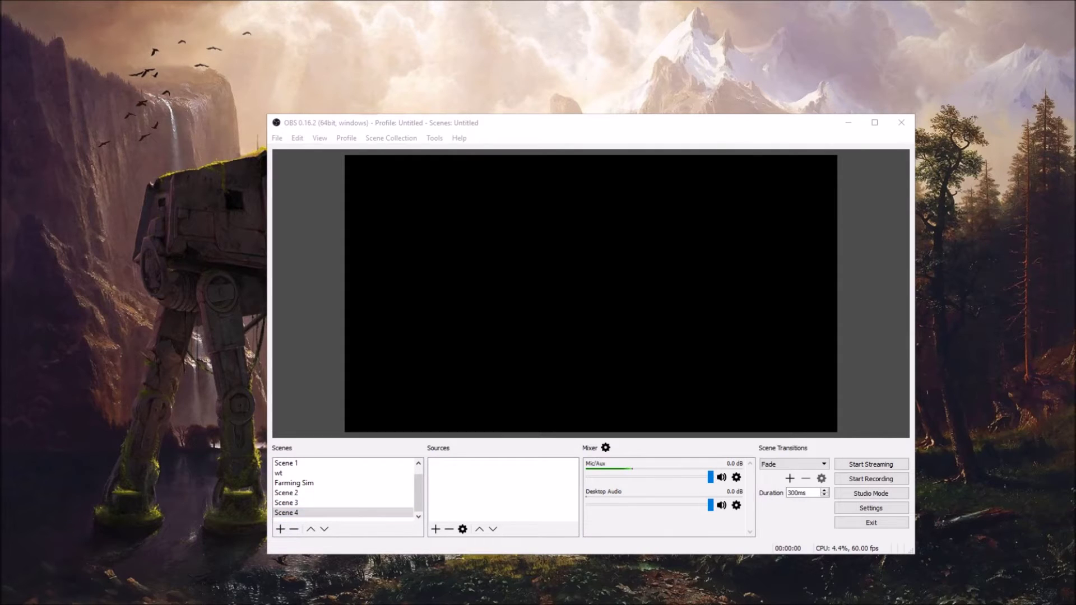
- Add a new scene named "youtube test 1"
{"action": "left_click", "coordinate": [280, 529]}
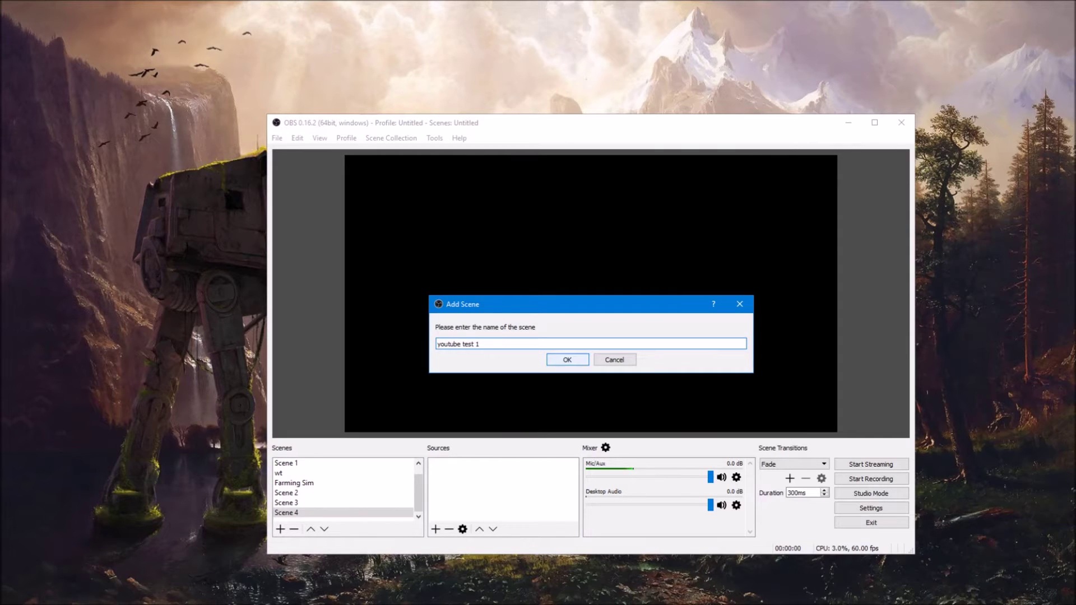
{"action": "key", "text": "Return"}
- Add a new Display Capture source to the "youtube test 1" scene under the suggested name
{"action": "right_click", "coordinate": [476, 487]}
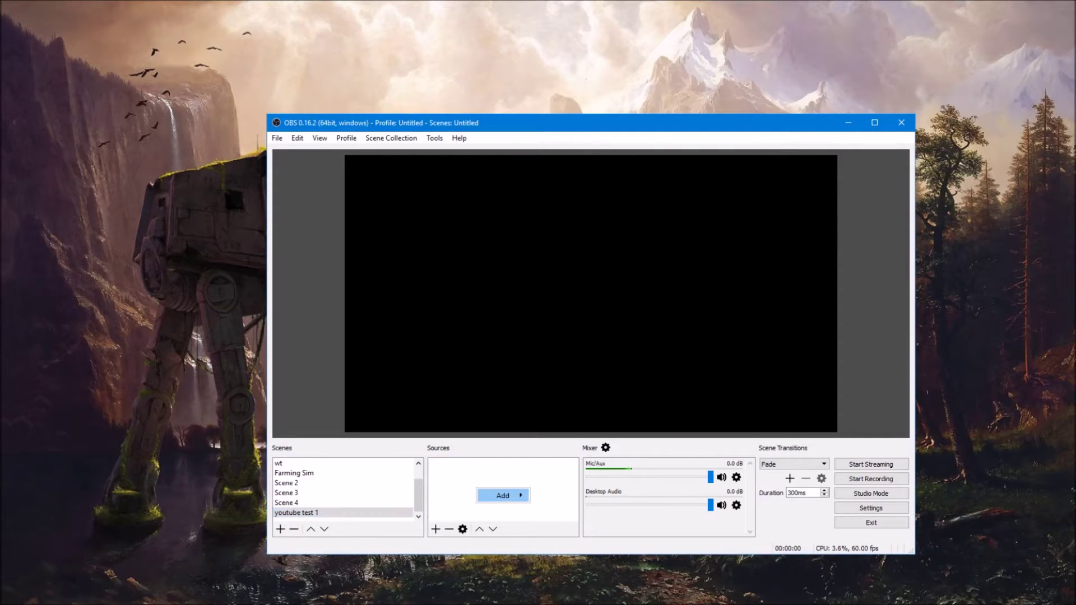
{"action": "mouse_move", "coordinate": [502, 495]}
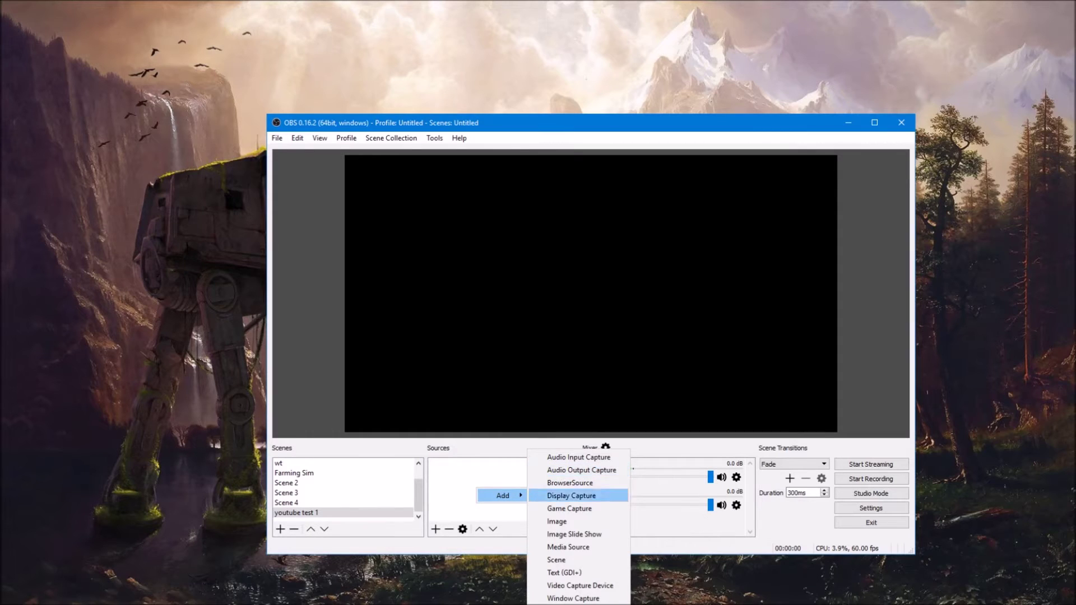
{"action": "key", "text": "Up"}
{"action": "key", "text": "Up"}
{"action": "key", "text": "Up"}
{"action": "key", "text": "Up"}
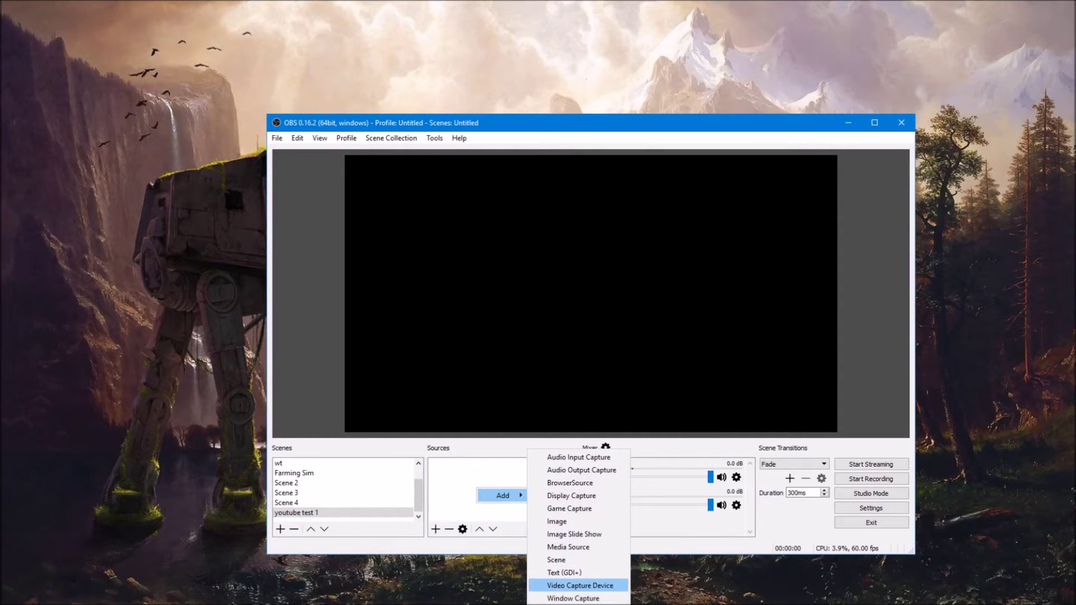
{"action": "key", "text": "Up"}
{"action": "key", "text": "Up"}
{"action": "key", "text": "Up"}
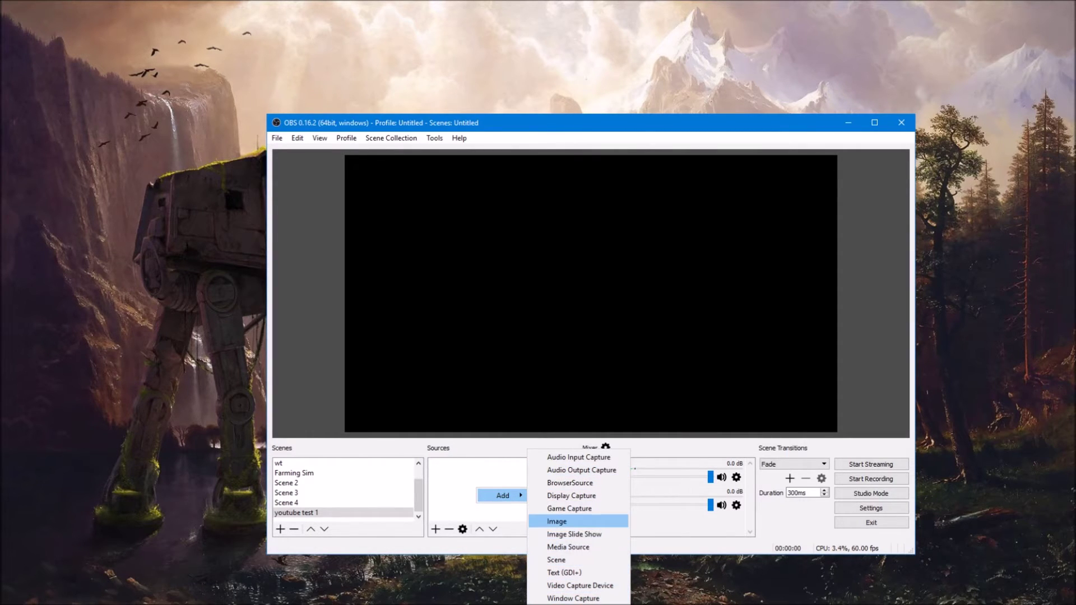
{"action": "key", "text": "Up"}
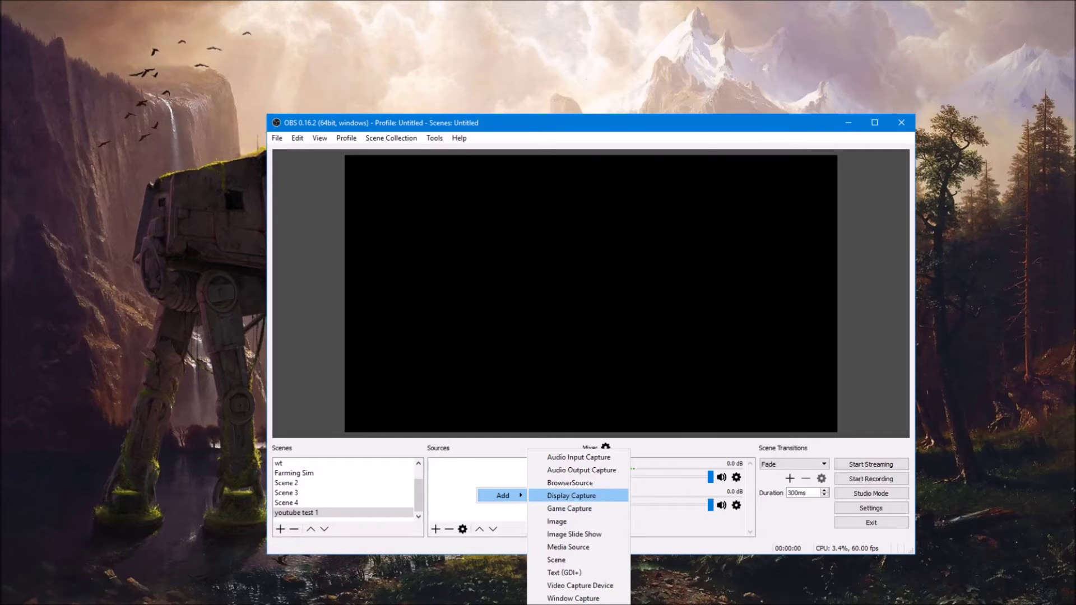
{"action": "key", "text": "Return"}
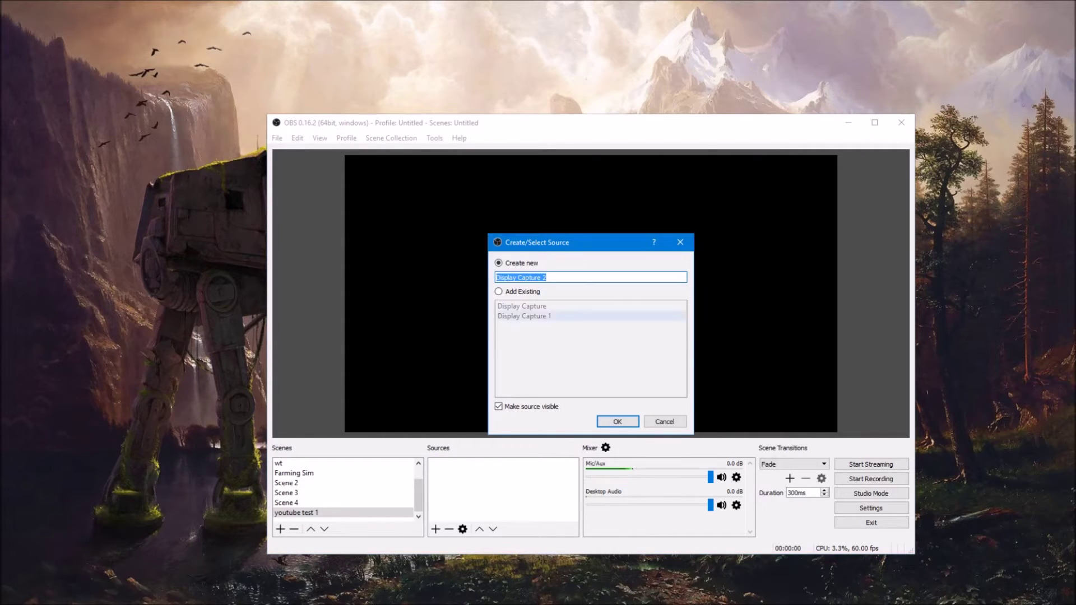
{"action": "key", "text": "Return"}
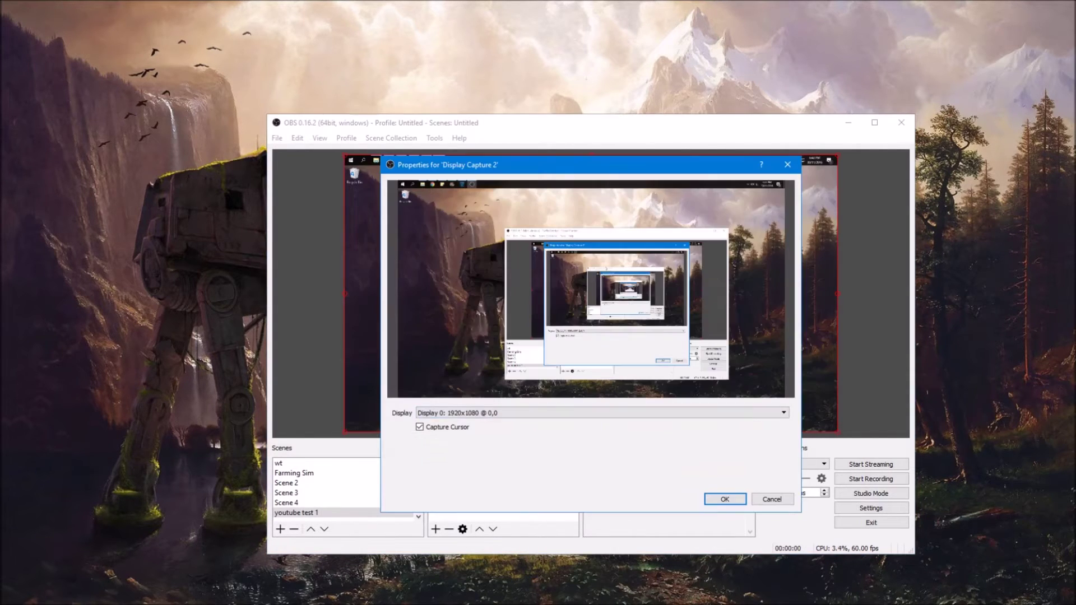
- Cancel the Display Capture properties and remove that source from the scene
{"action": "left_click_drag", "start_coordinate": [547, 171], "coordinate": [271, 152]}
{"action": "left_click_drag", "start_coordinate": [404, 143], "coordinate": [456, 120]}
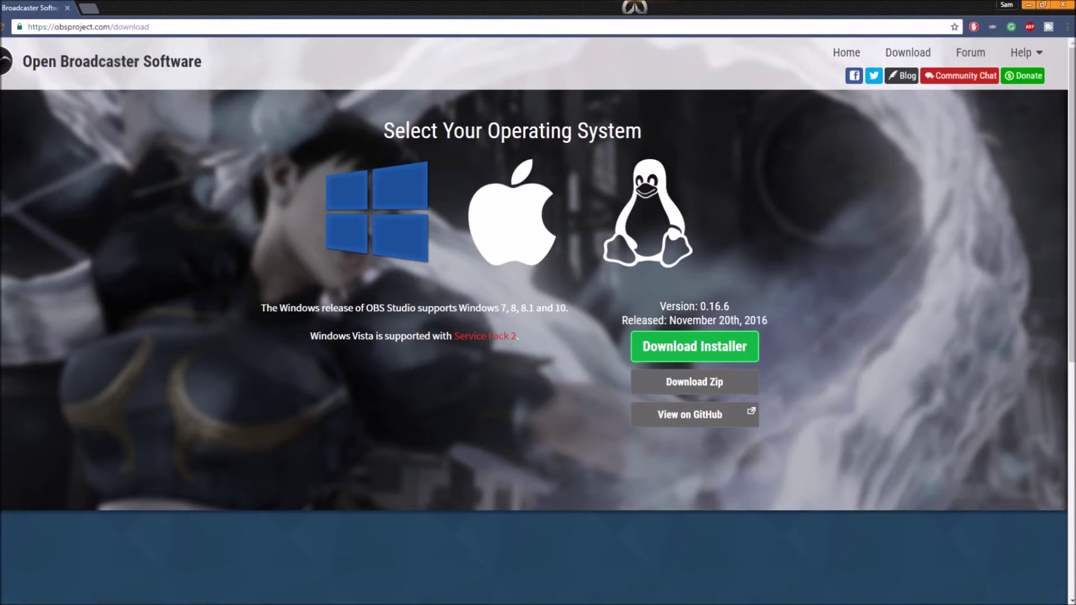
{"action": "left_click_drag", "start_coordinate": [561, 7], "coordinate": [452, 75]}
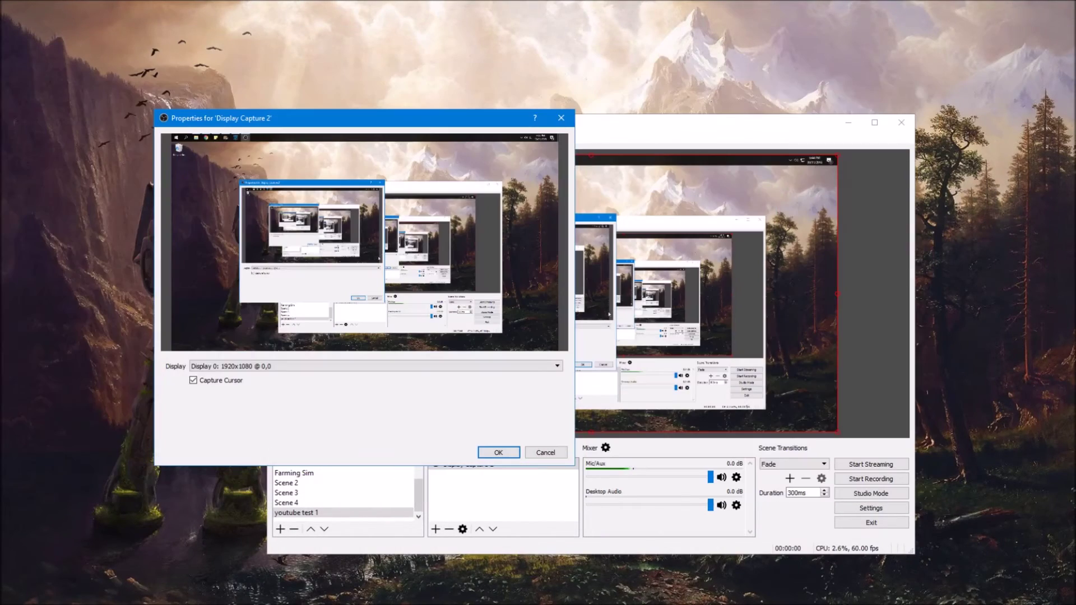
{"action": "left_click", "coordinate": [544, 451]}
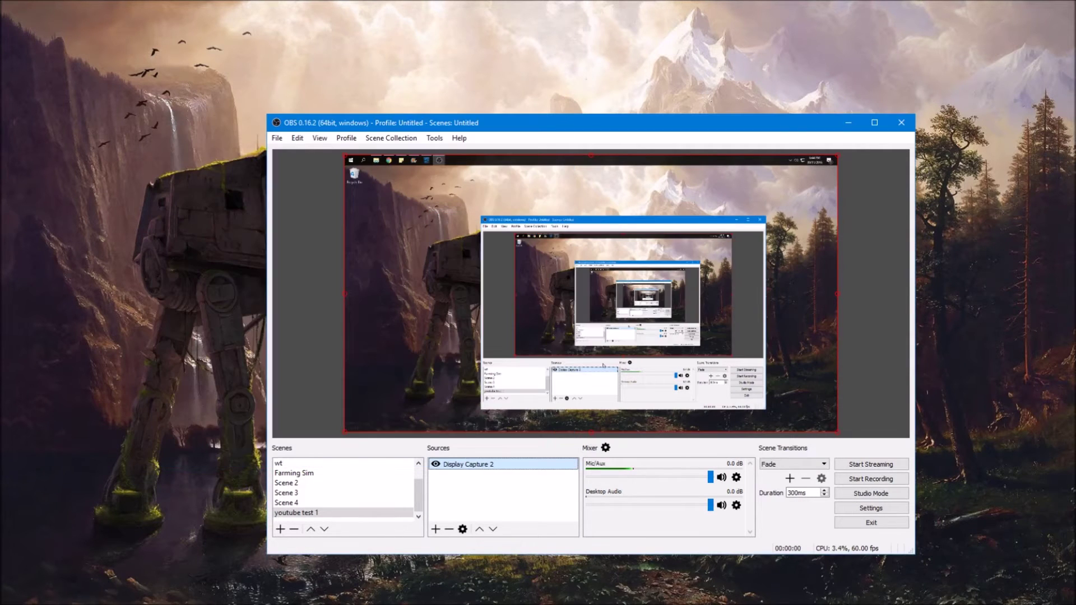
{"action": "key", "text": "Delete"}
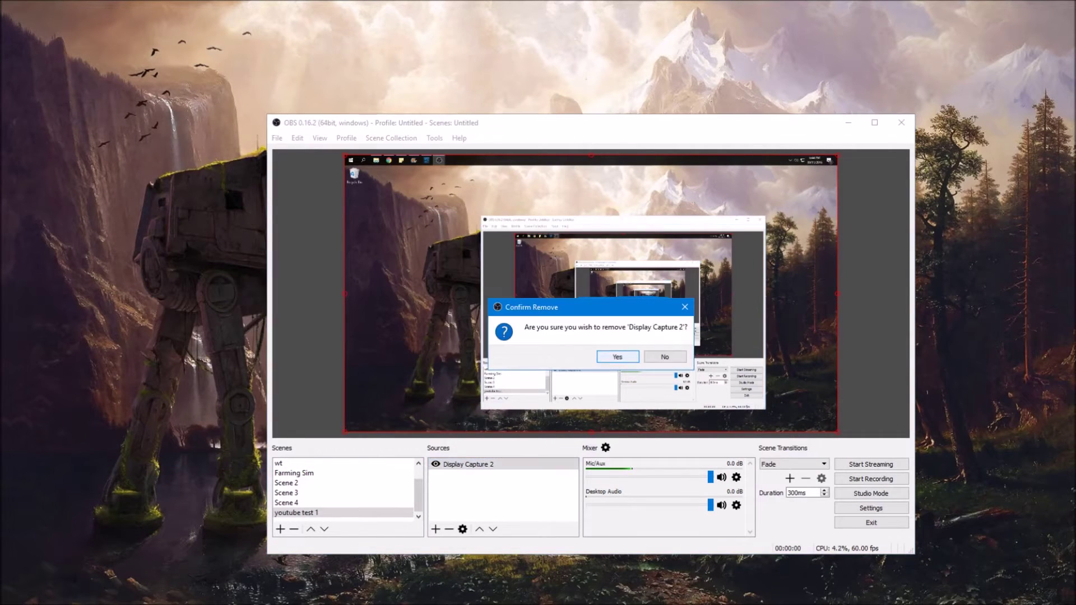
{"action": "key", "text": "Return"}
- Add a new Game Capture source to the scene for capturing the running Overwatch game
{"action": "right_click", "coordinate": [515, 474]}
{"action": "mouse_move", "coordinate": [540, 479]}
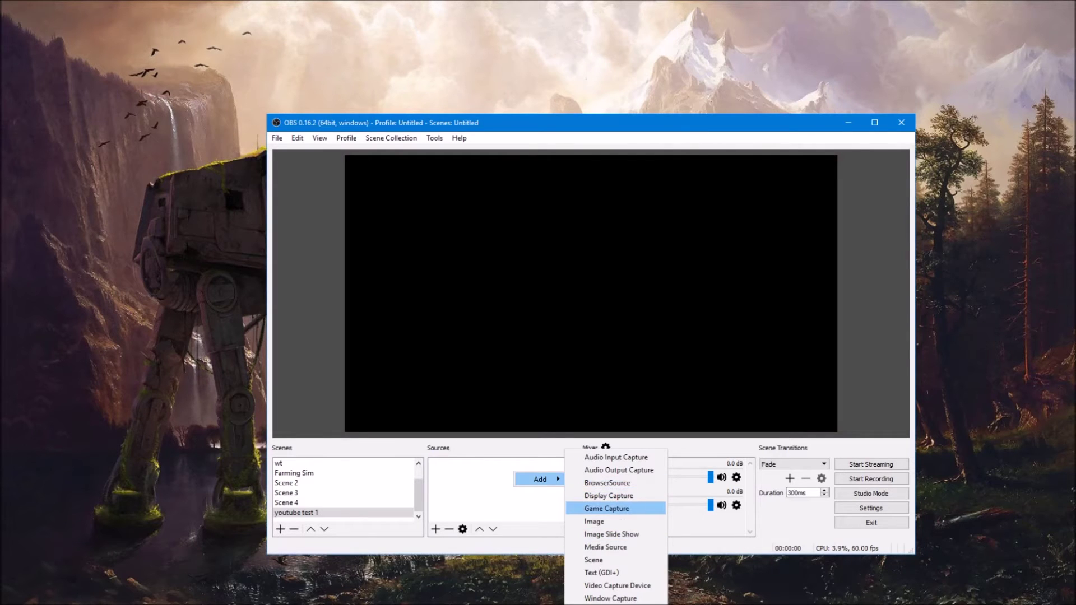
{"action": "left_click", "coordinate": [606, 508]}
{"action": "left_click", "coordinate": [617, 422]}
{"action": "left_click", "coordinate": [614, 369]}
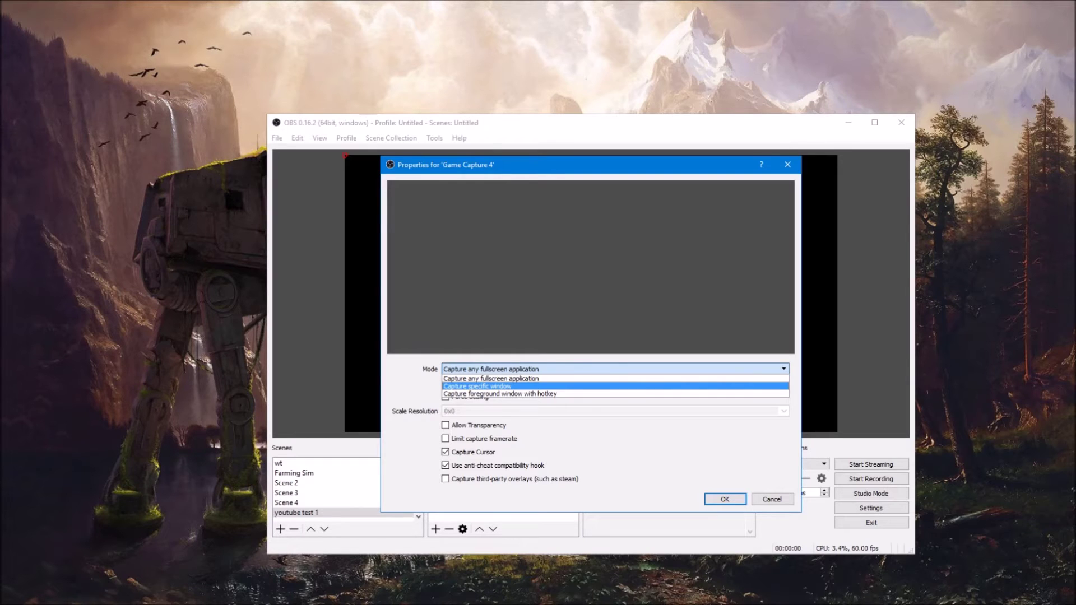
{"action": "key", "text": "alt+Tab"}
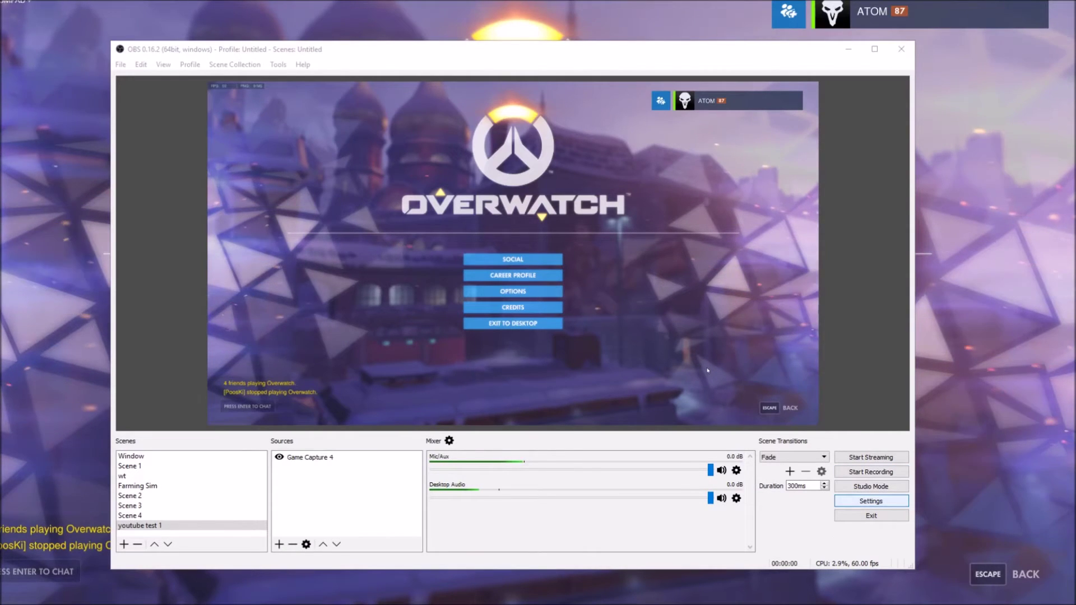
- Open the stream settings and look through the available streaming services without changing the selected one
{"action": "left_click", "coordinate": [871, 501]}
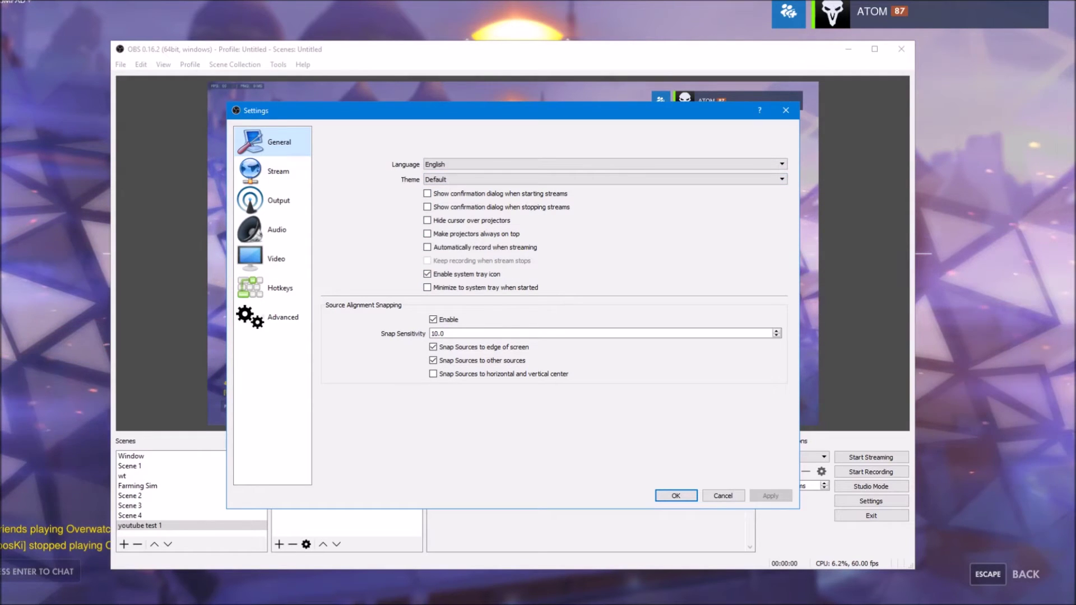
{"action": "left_click", "coordinate": [275, 172]}
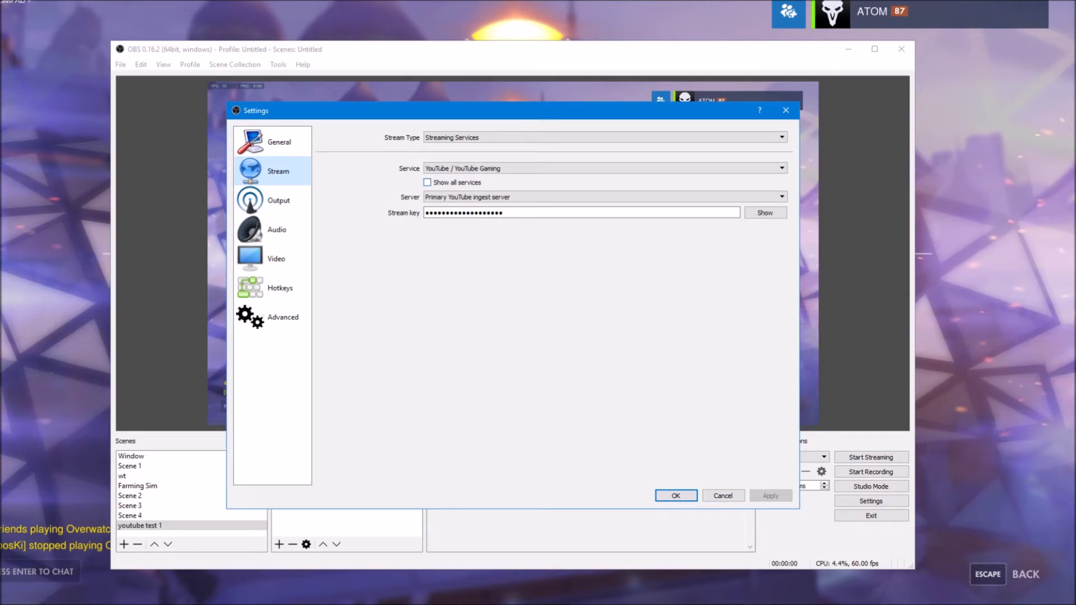
{"action": "left_click", "coordinate": [605, 168]}
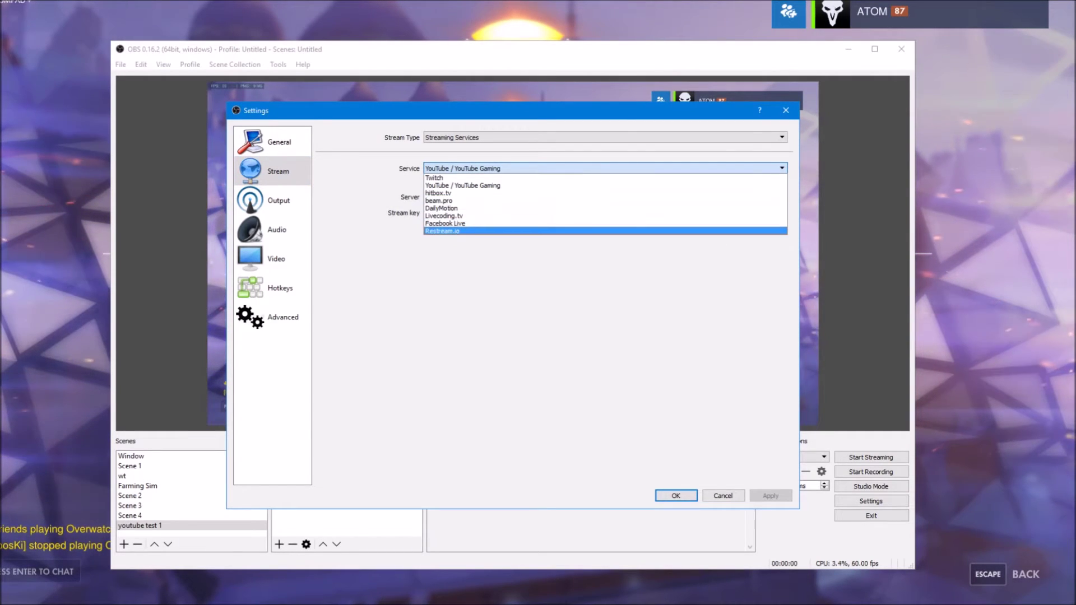
{"action": "key", "text": "Escape"}
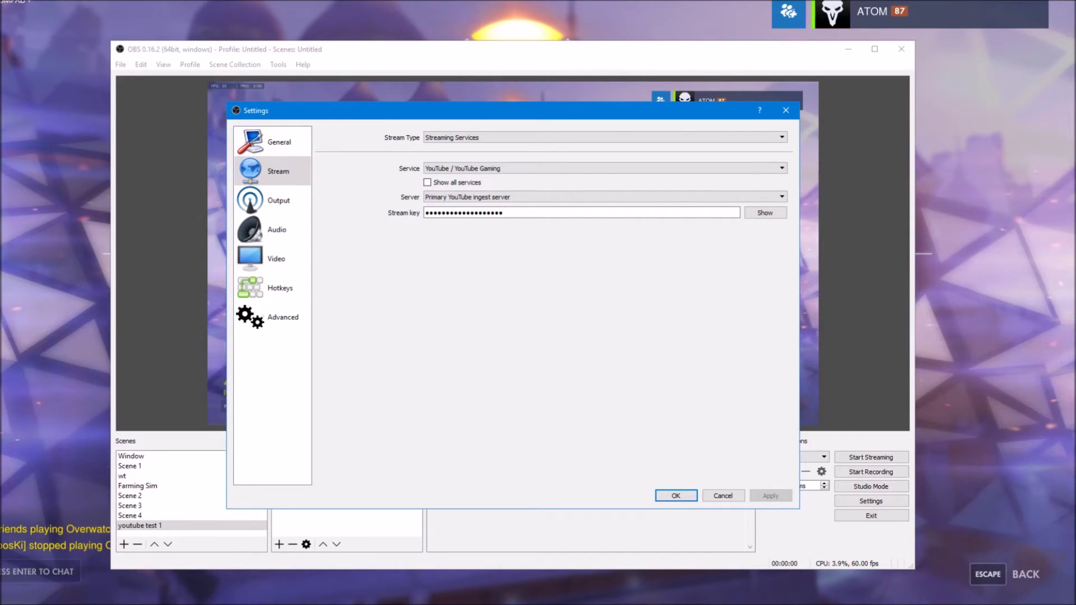
- Examine the output settings for video bitrate, streaming encoder, audio bitrate and recording path
{"action": "left_click", "coordinate": [274, 200]}
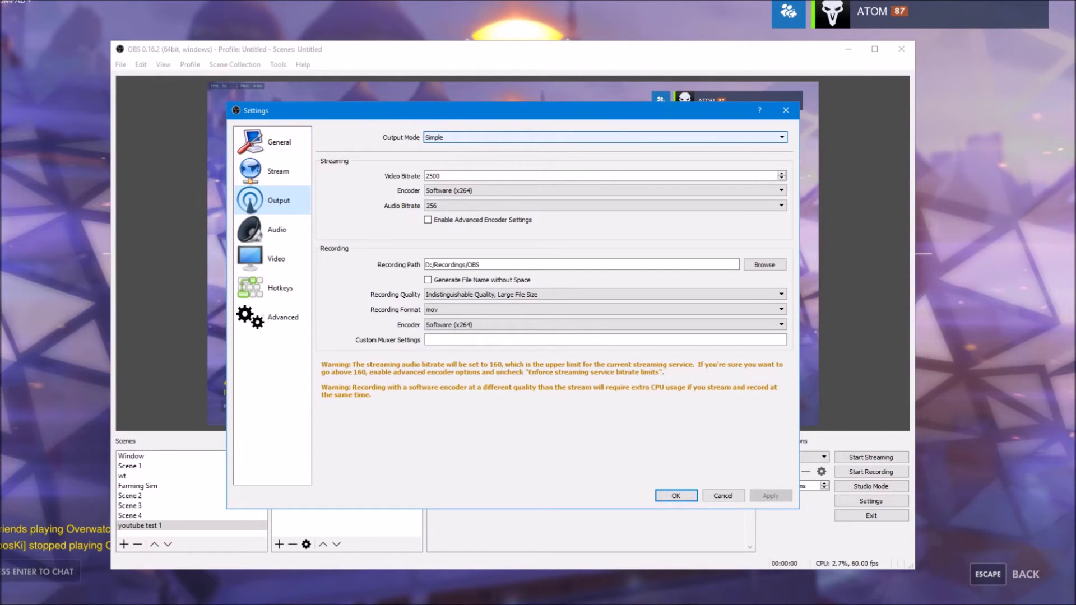
{"action": "left_click", "coordinate": [599, 176]}
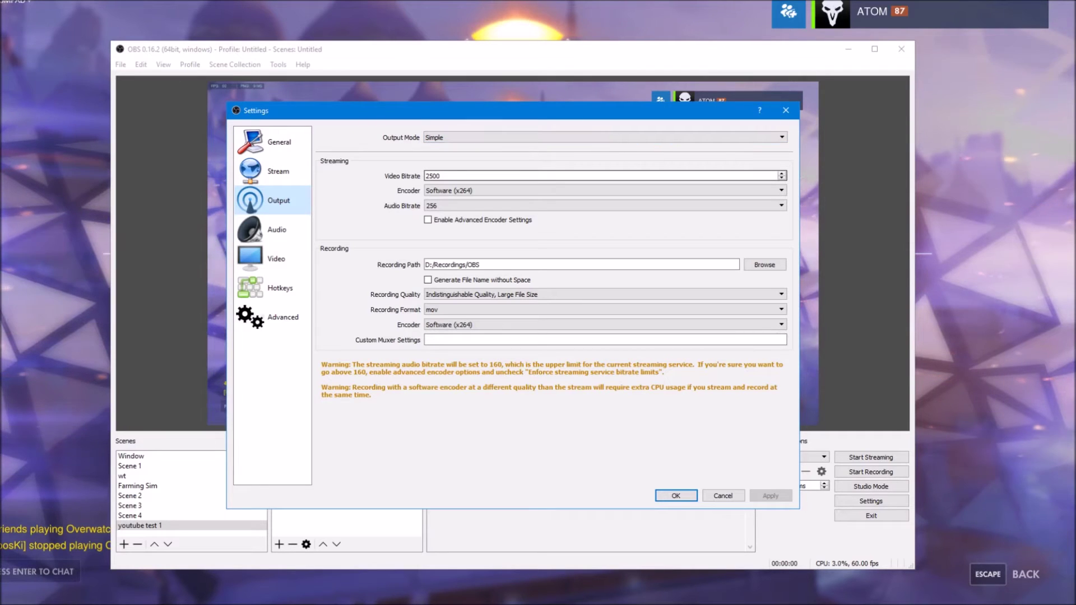
{"action": "key", "text": "Tab"}
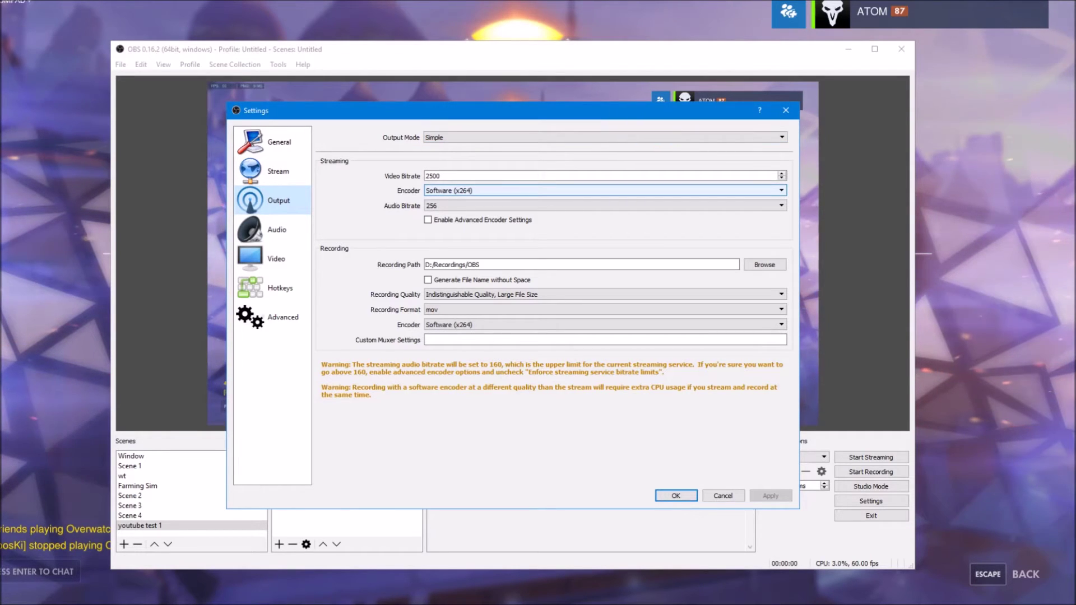
{"action": "key", "text": "Tab"}
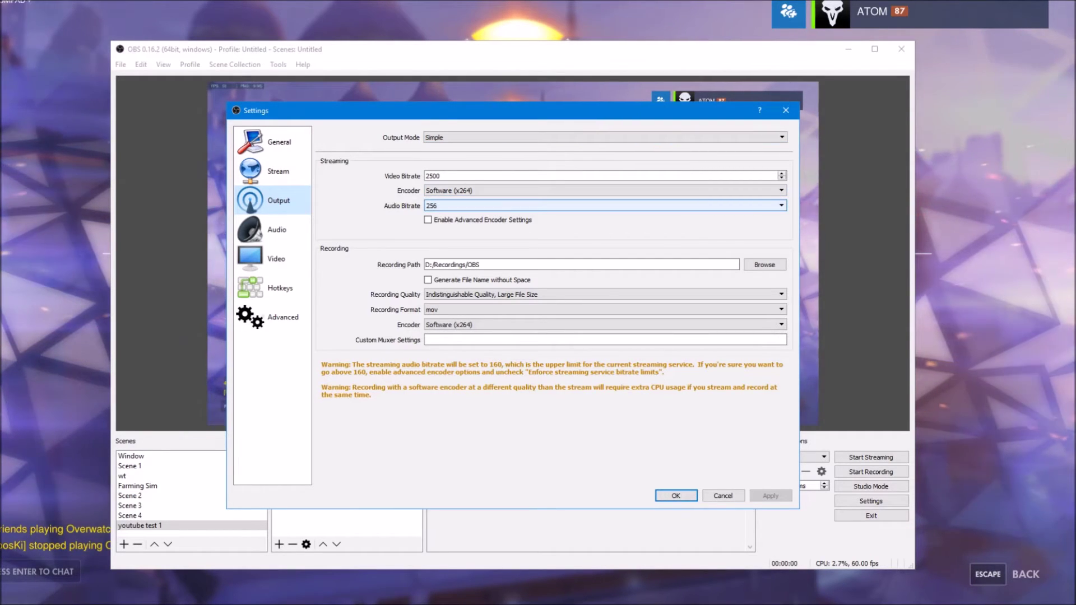
{"action": "key", "text": "Tab"}
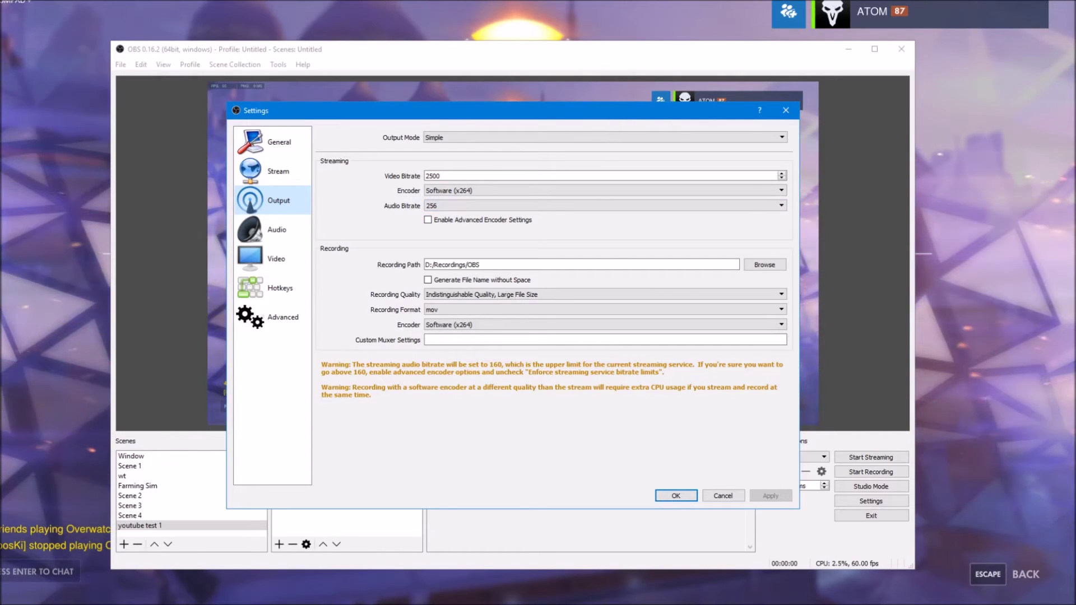
{"action": "key", "text": "Tab"}
{"action": "key", "text": "Tab"}
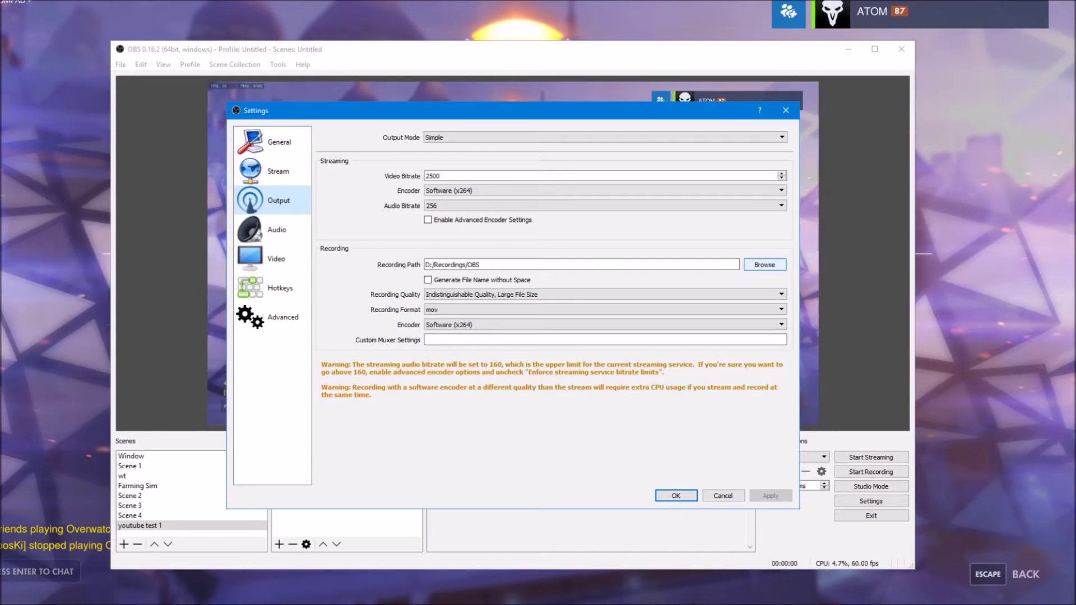
{"action": "key", "text": "shift+Tab"}
{"action": "key", "text": "Tab"}
{"action": "key", "text": "Tab"}
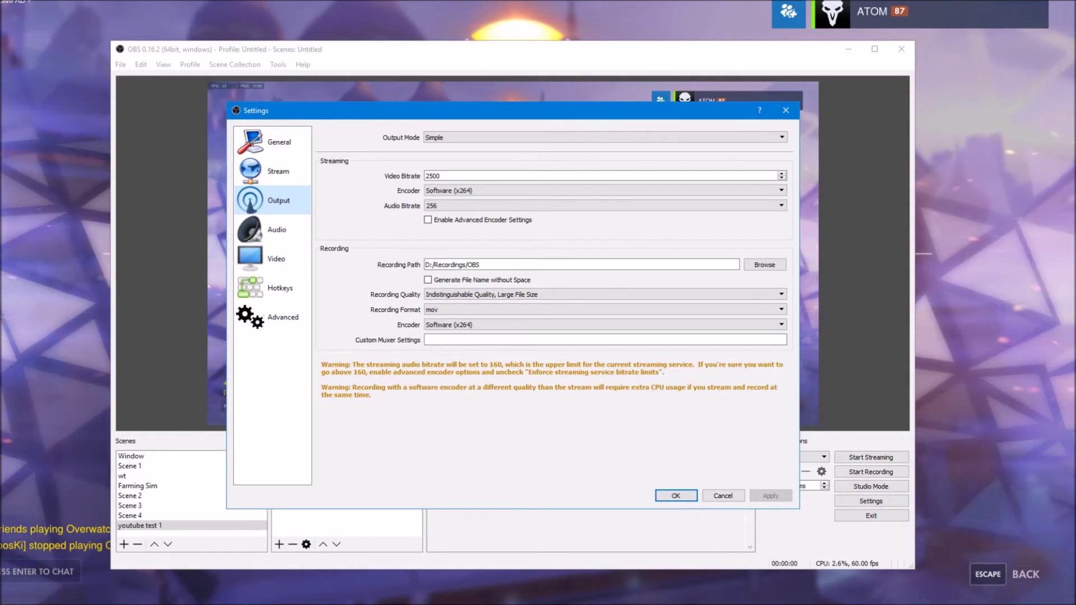
- Set the recording quality to Indistinguishable Quality, Large File Size
{"action": "left_click", "coordinate": [605, 294]}
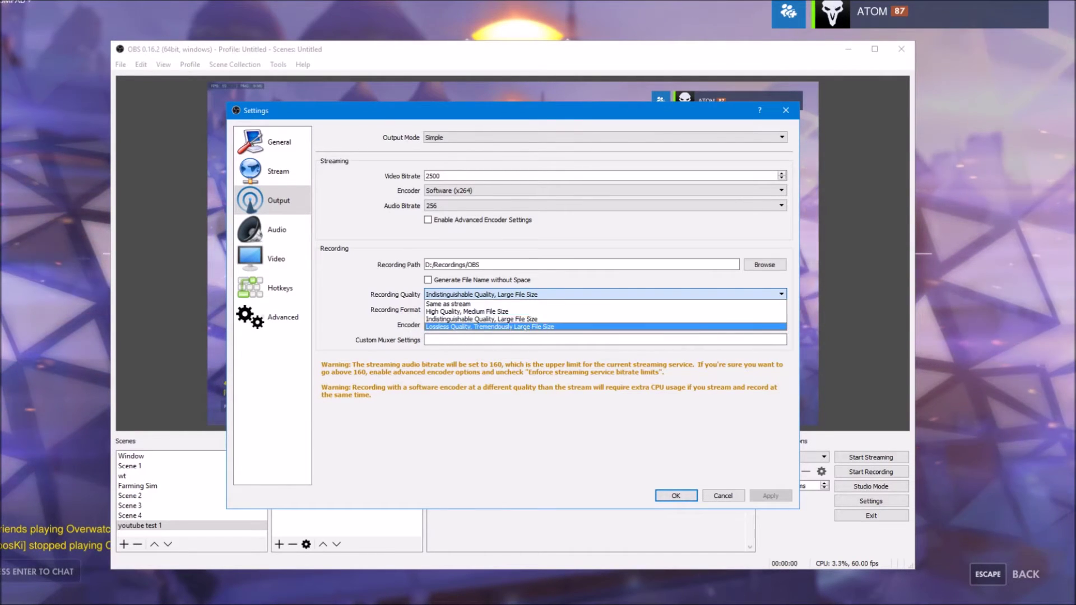
{"action": "left_click", "coordinate": [481, 318]}
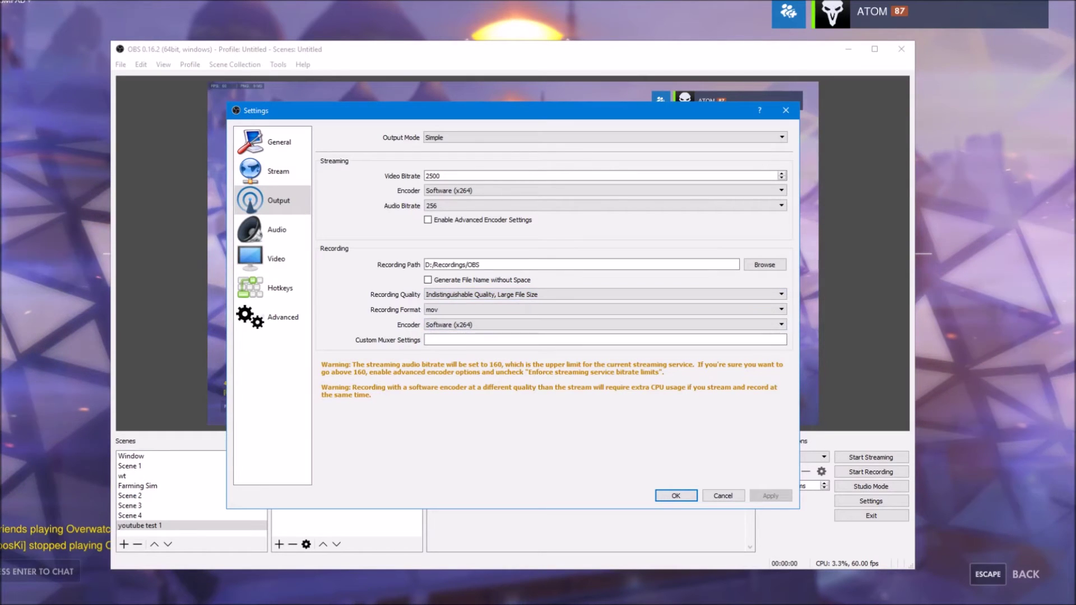
- Look through the available recording formats from flv to m3u8 without changing the selected one
{"action": "left_click", "coordinate": [482, 309]}
{"action": "key", "text": "Down"}
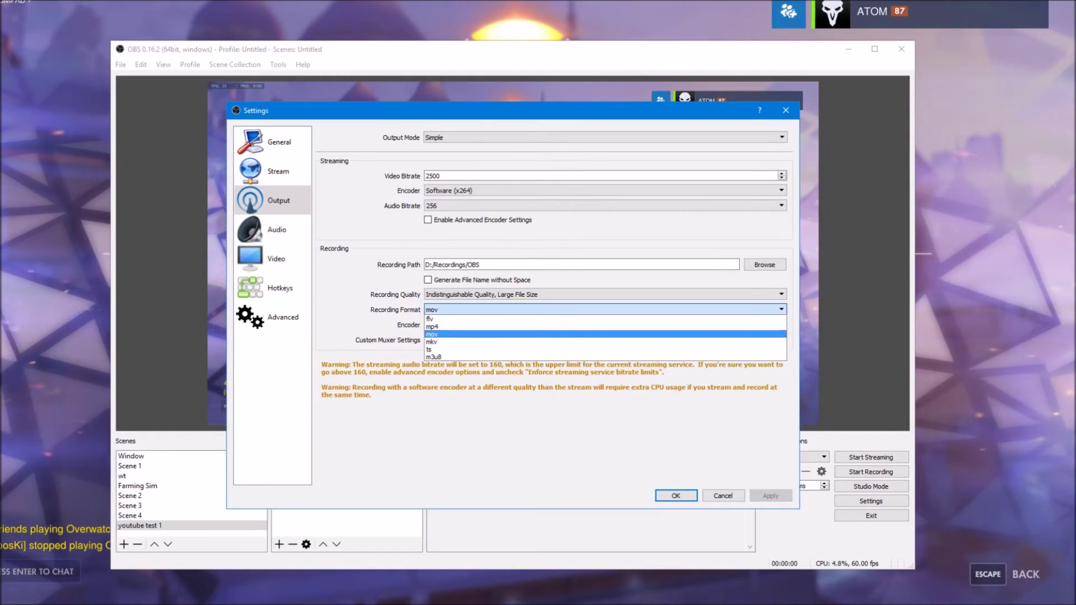
{"action": "key", "text": "Up"}
{"action": "key", "text": "Up"}
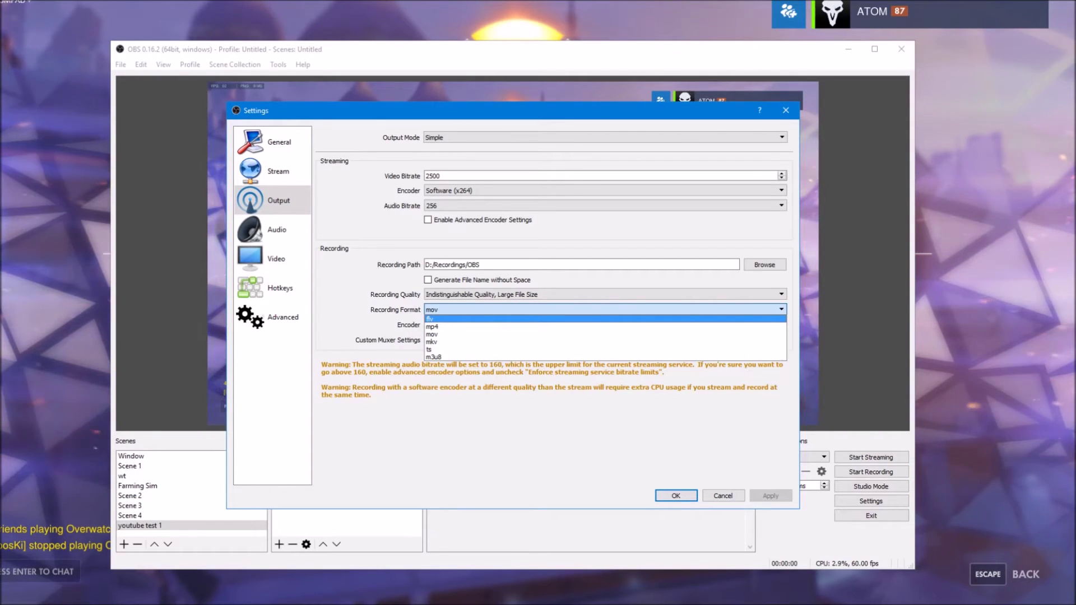
{"action": "key", "text": "Down"}
{"action": "key", "text": "Down"}
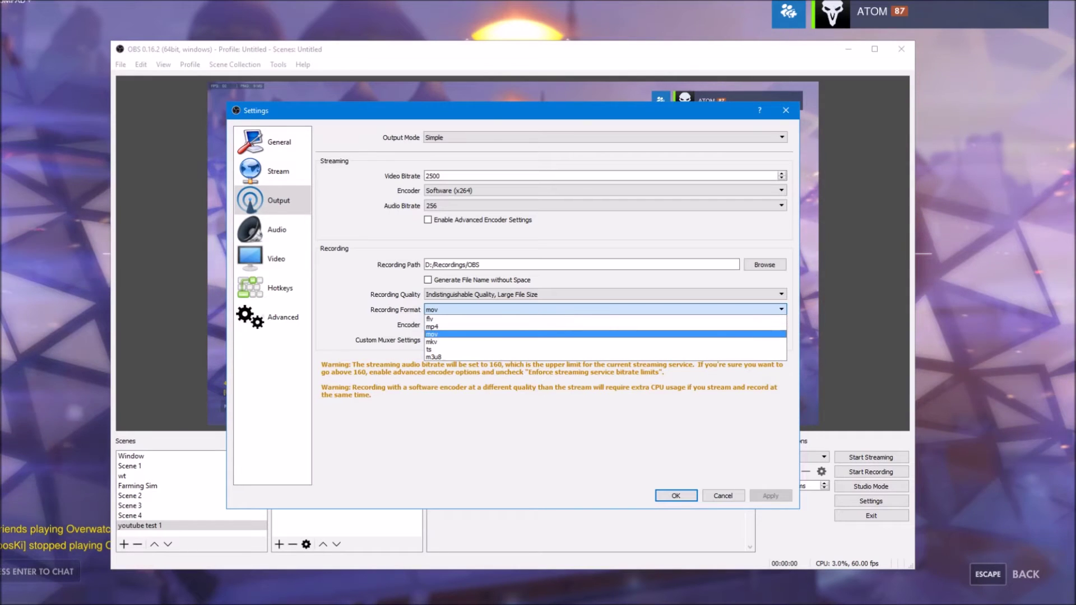
{"action": "key", "text": "Up"}
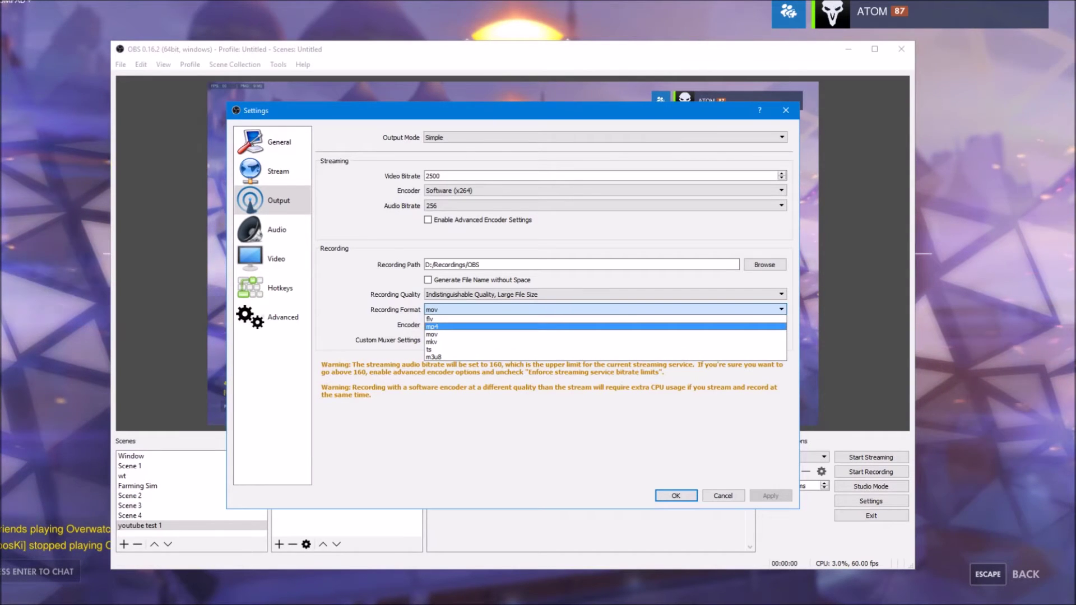
{"action": "key", "text": "Down"}
{"action": "key", "text": "Down"}
{"action": "key", "text": "Down"}
{"action": "key", "text": "Down"}
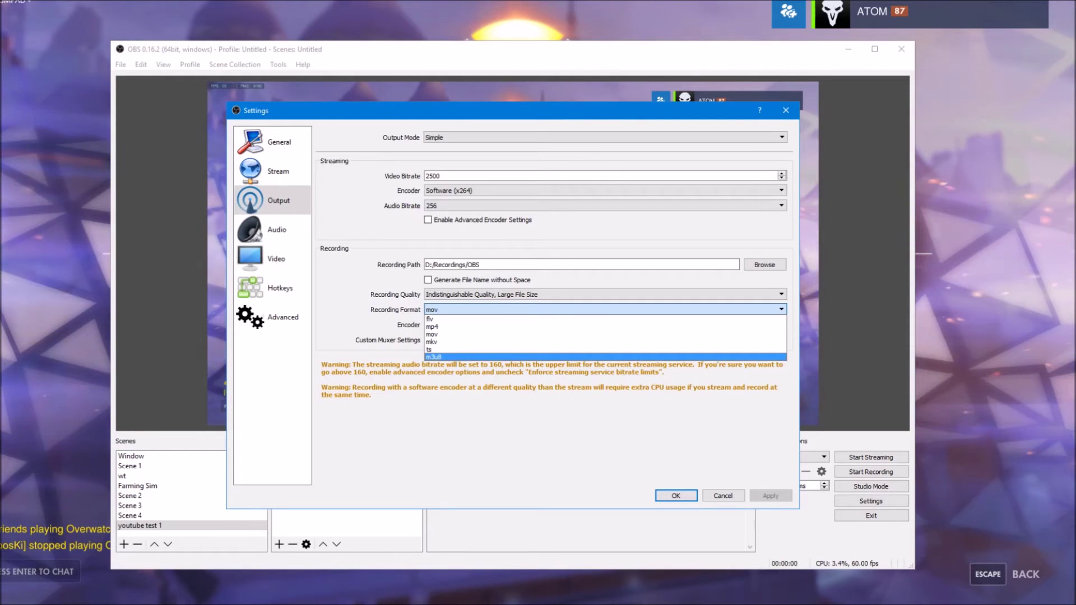
{"action": "key", "text": "Escape"}
- Look through the recording encoder options, including Hardware (NVENC), without changing the selected one
{"action": "key", "text": "shift+Tab"}
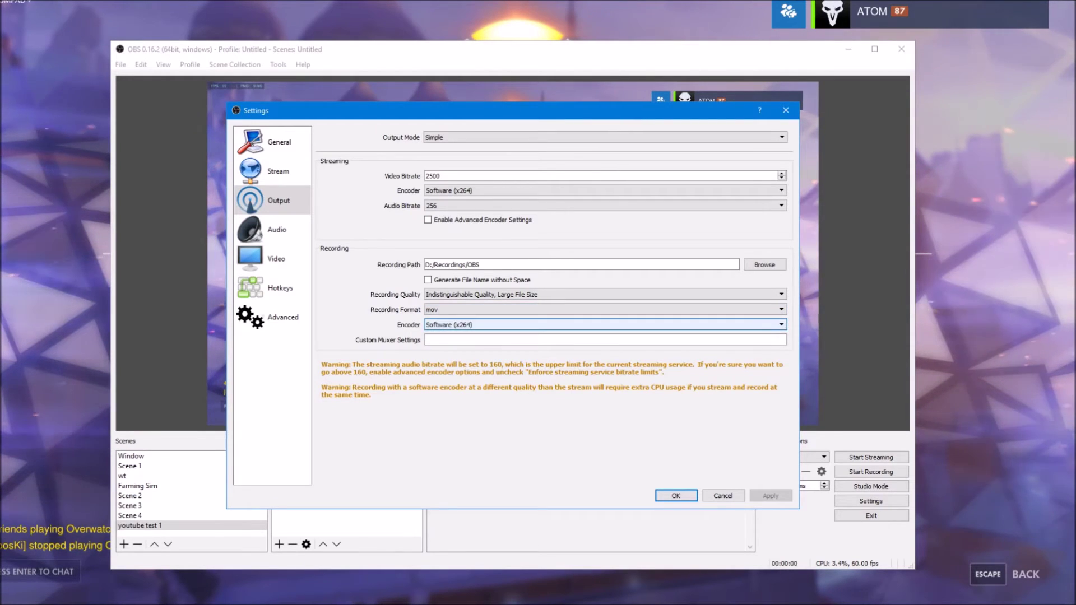
{"action": "key", "text": "alt+Down"}
{"action": "key", "text": "Down"}
{"action": "key", "text": "Down"}
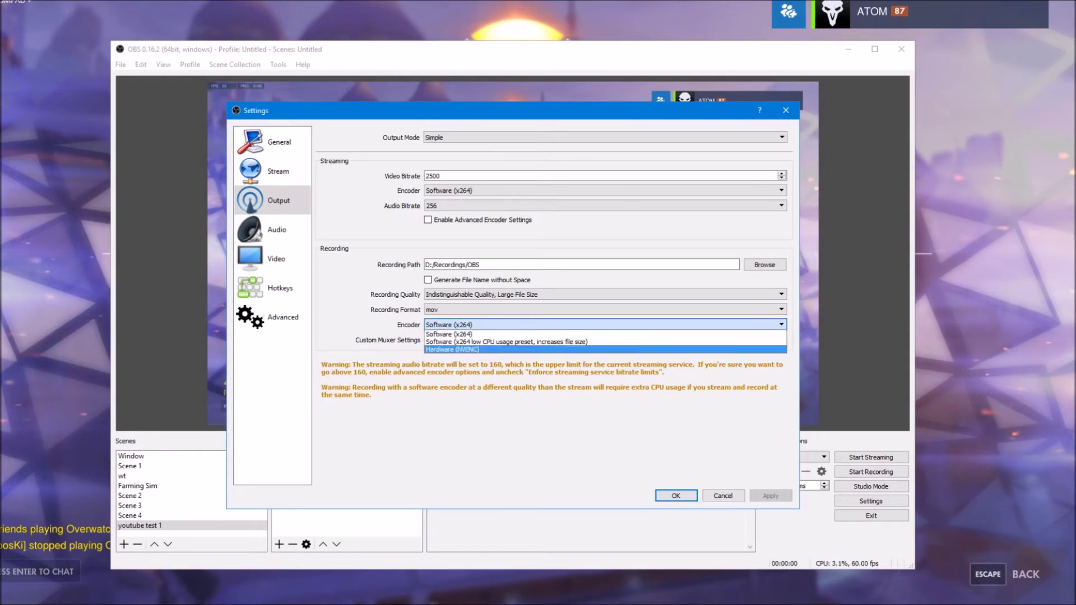
{"action": "key", "text": "Escape"}
- Examine the audio settings for sample rate, channels and devices, and the downscale filter options in the video settings
{"action": "left_click", "coordinate": [273, 230]}
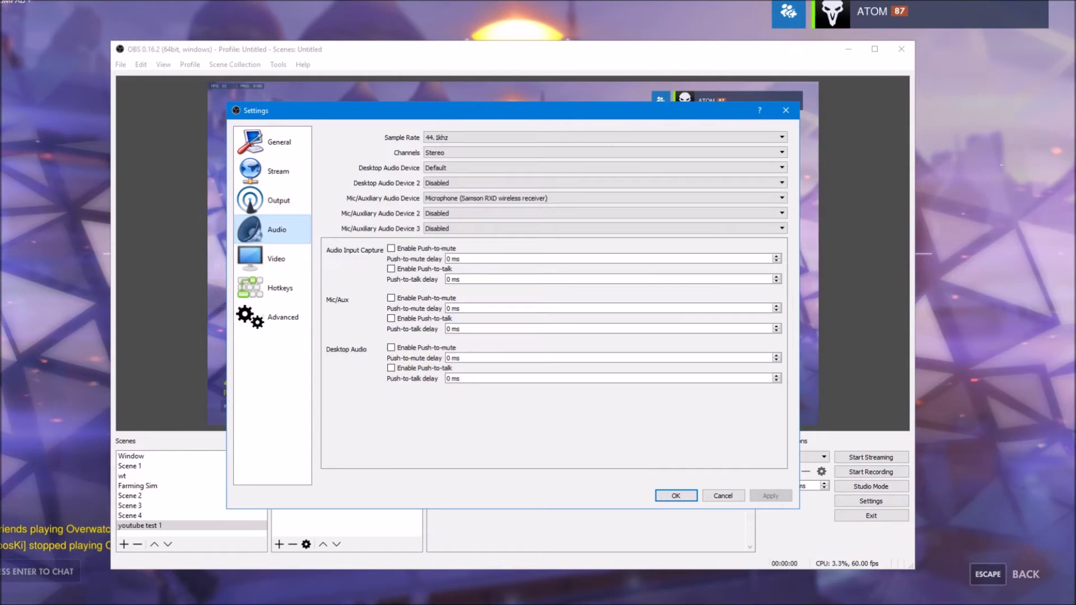
{"action": "key", "text": "shift+Tab"}
{"action": "key", "text": "shift+Tab"}
{"action": "key", "text": "shift+Tab"}
{"action": "key", "text": "shift+Tab"}
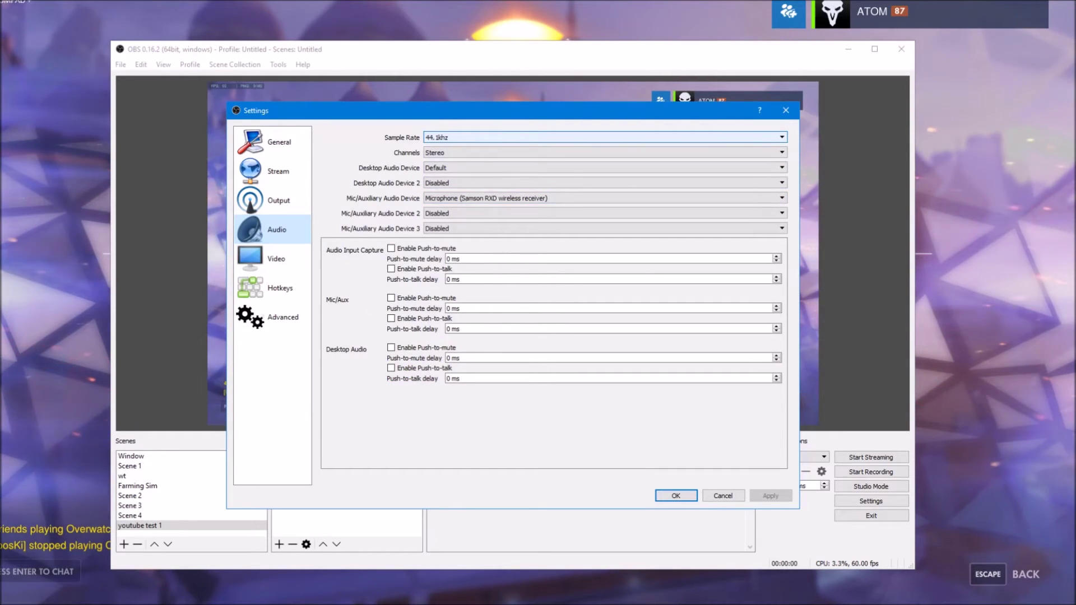
{"action": "key", "text": "Tab"}
{"action": "key", "text": "shift+Tab"}
{"action": "key", "text": "Tab"}
{"action": "key", "text": "Tab"}
{"action": "key", "text": "Tab"}
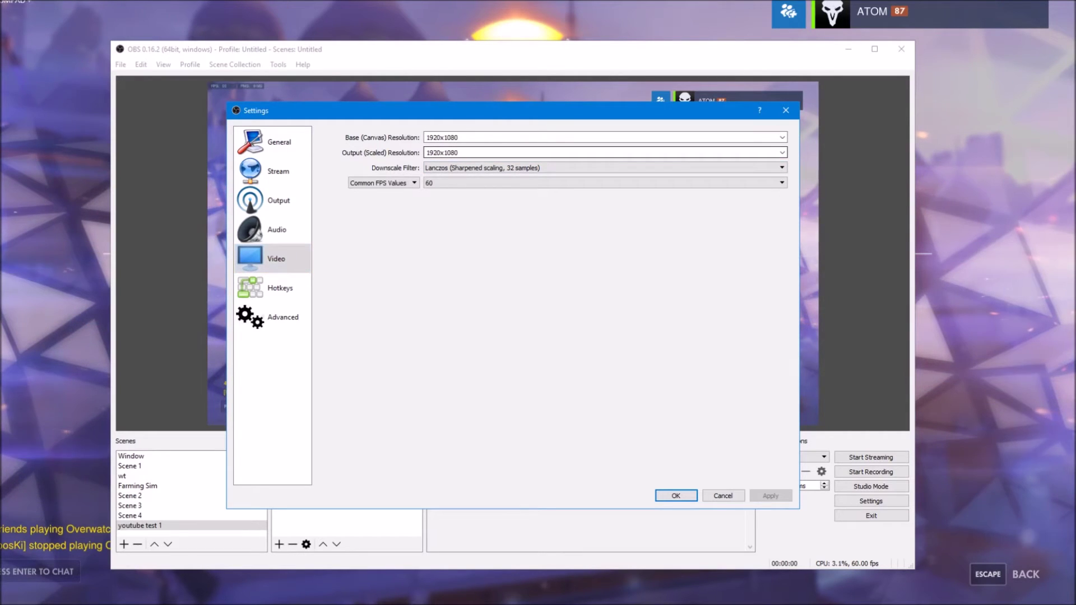
{"action": "left_click", "coordinate": [605, 167]}
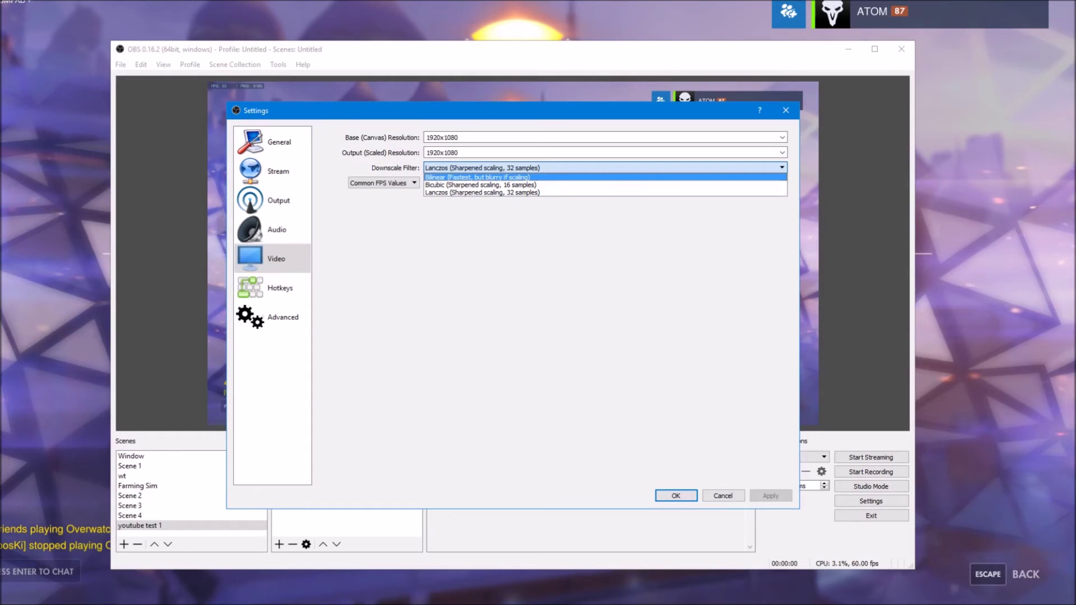
{"action": "key", "text": "Escape"}
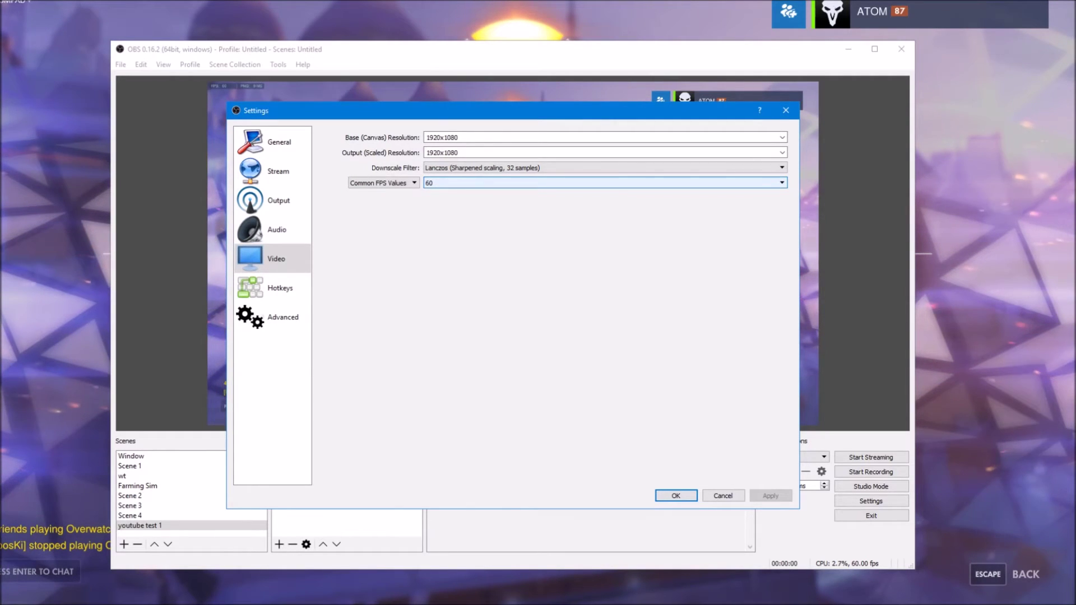
- Examine the hotkey assignments and the advanced settings, and close the settings without applying anything
{"action": "left_click", "coordinate": [273, 288]}
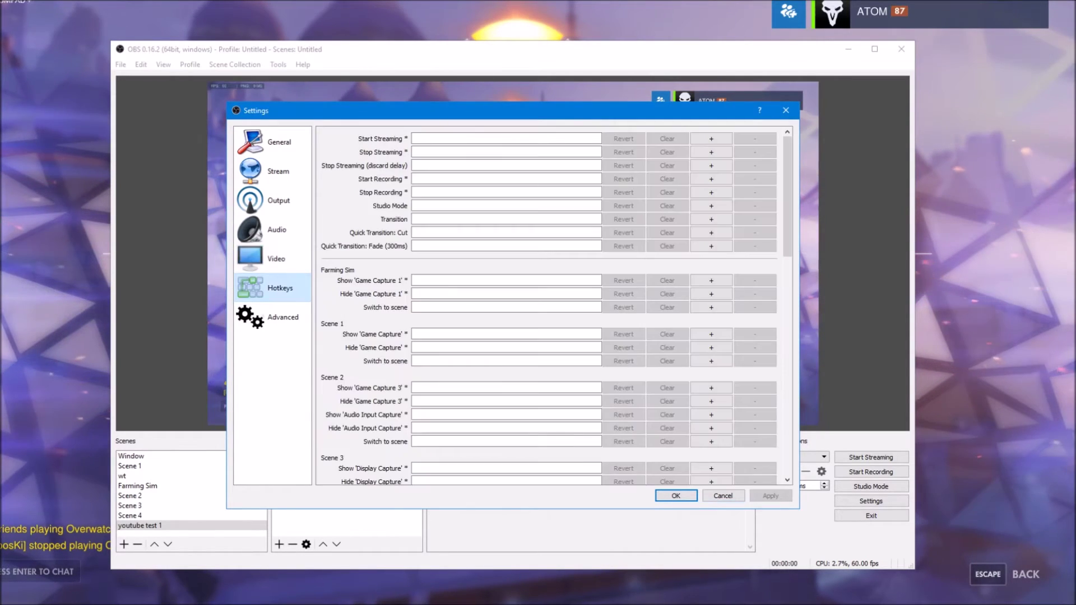
{"action": "scroll", "coordinate": [504, 342], "scroll_direction": "down", "scroll_amount": 6}
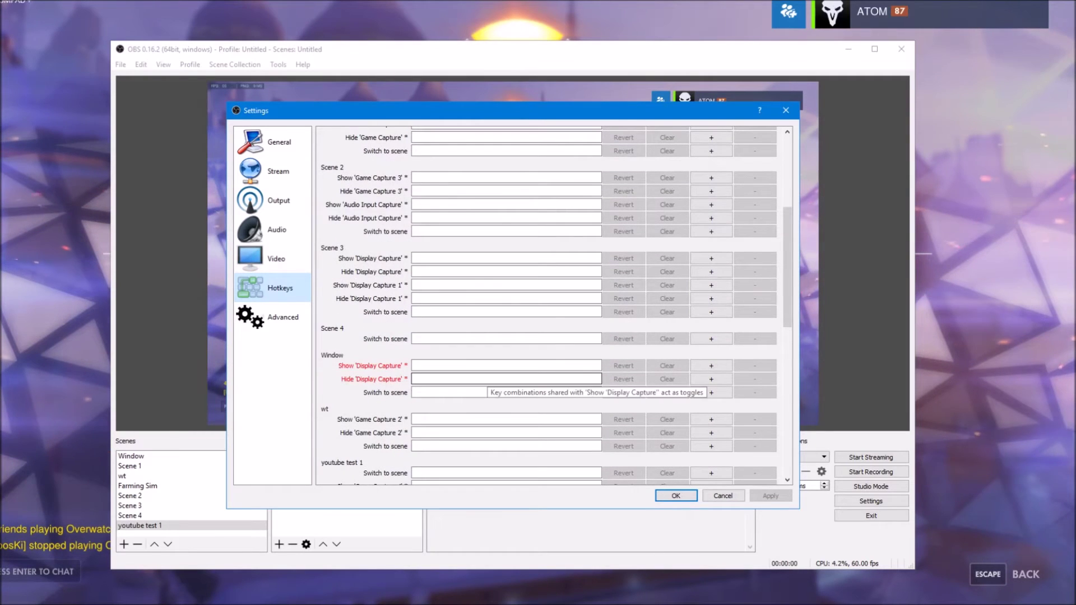
{"action": "scroll", "coordinate": [554, 305], "scroll_direction": "up", "scroll_amount": 6}
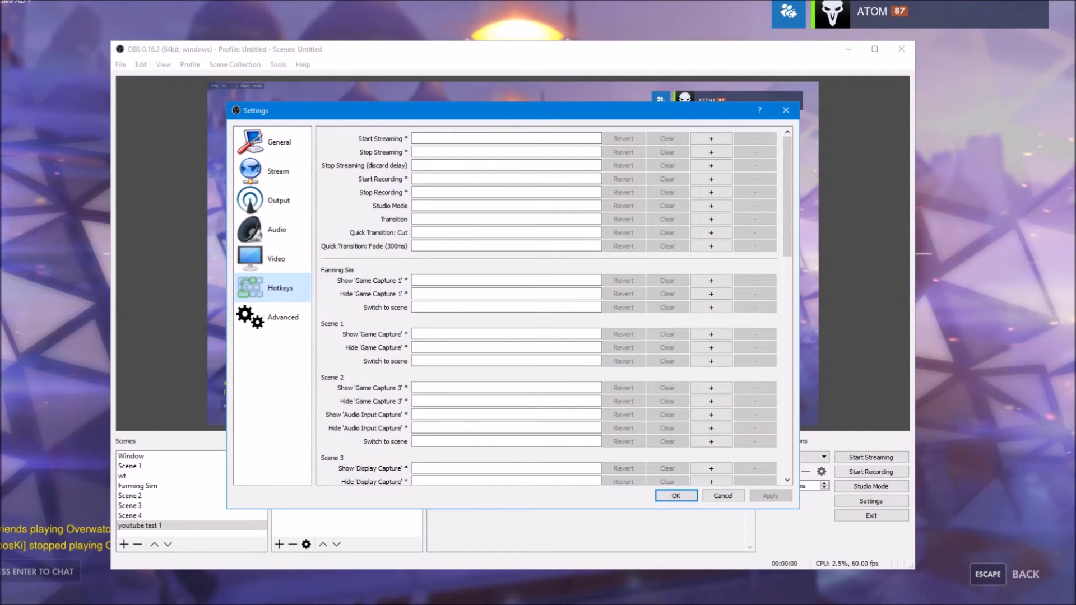
{"action": "left_click", "coordinate": [272, 317]}
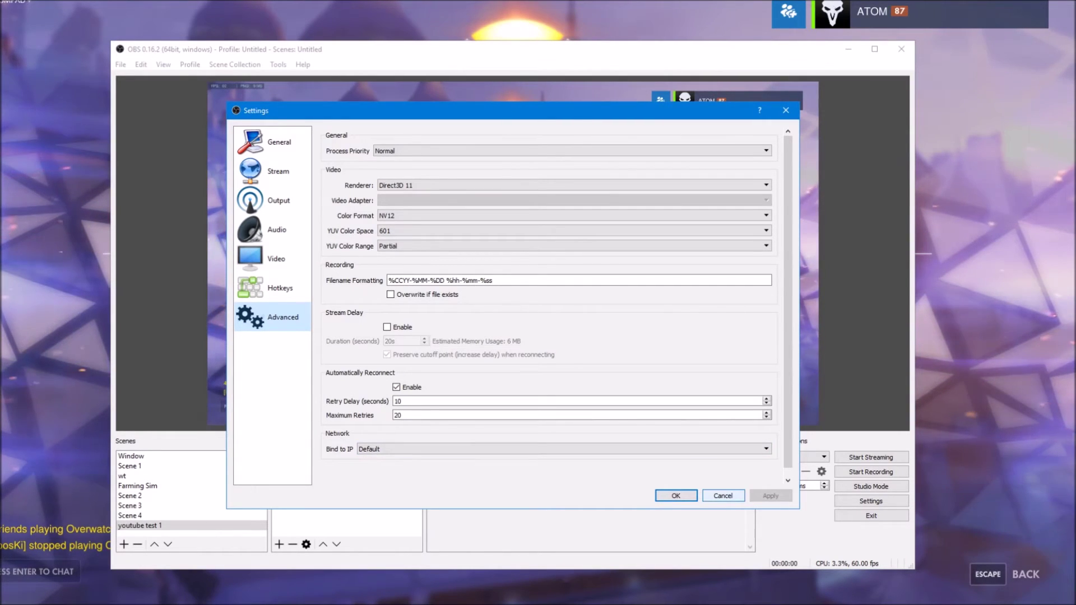
{"action": "left_click", "coordinate": [722, 496]}
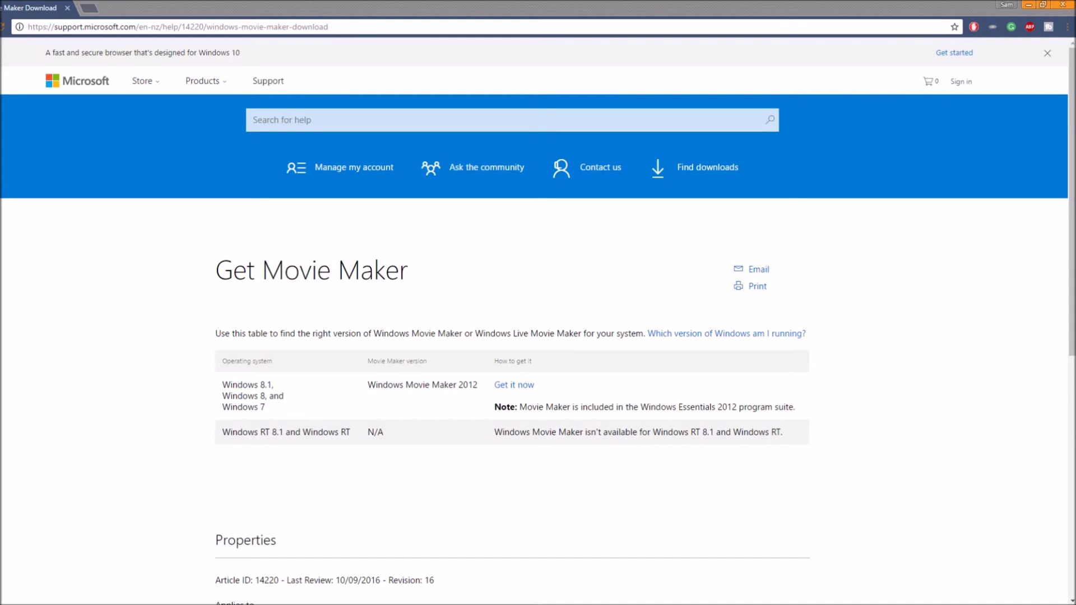
- Switch to the browser and read through Microsoft's Get Movie Maker download page
{"action": "scroll", "coordinate": [537, 336], "scroll_direction": "down", "scroll_amount": 3}
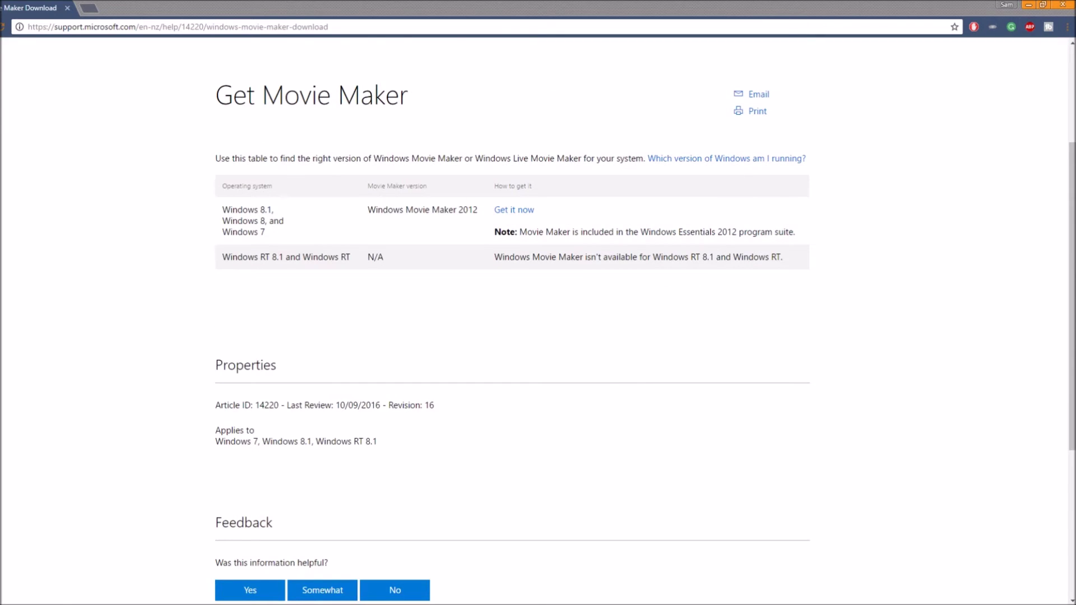
{"action": "scroll", "coordinate": [538, 337], "scroll_direction": "down", "scroll_amount": 5}
{"action": "scroll", "coordinate": [538, 336], "scroll_direction": "up", "scroll_amount": 8}
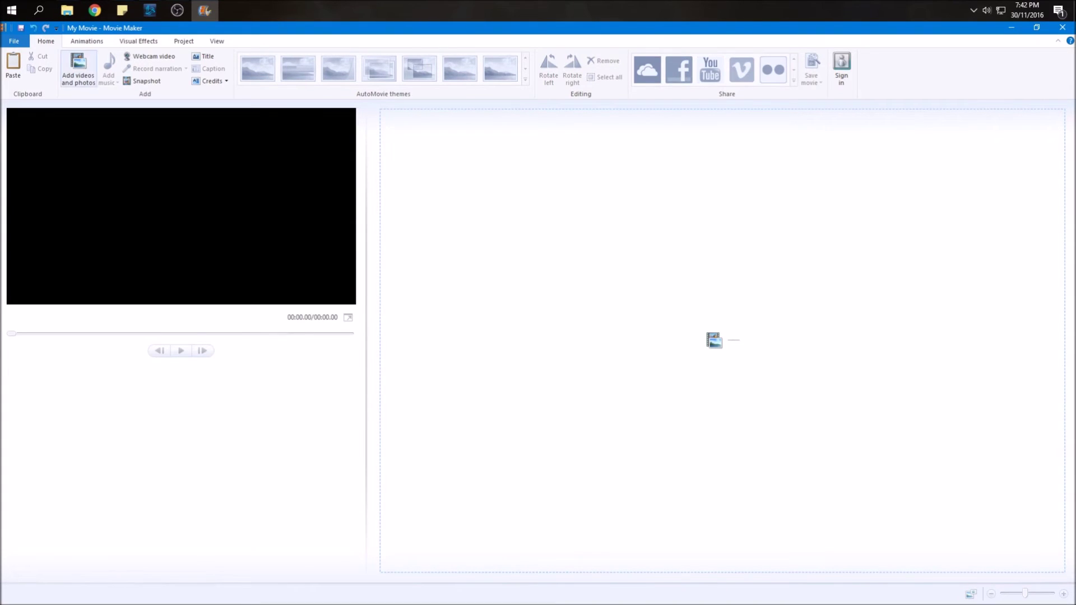
- Try adding Youtube test #1.mp4 to the project in Movie Maker, and delete the clip again
{"action": "left_click", "coordinate": [78, 69]}
{"action": "double_click", "coordinate": [131, 237]}
{"action": "key", "text": "space"}
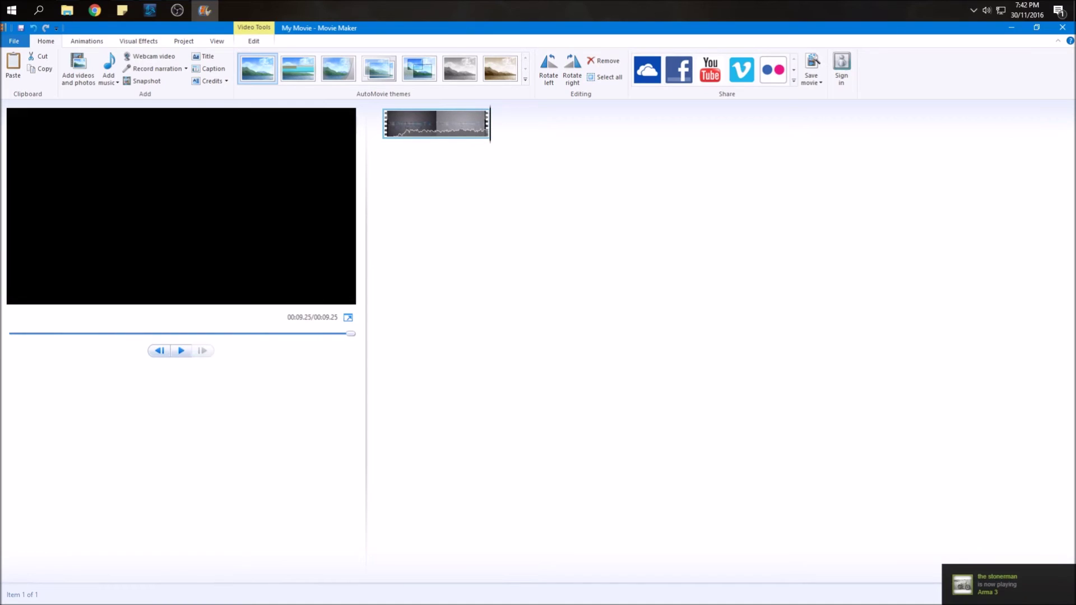
{"action": "left_click", "coordinate": [437, 124]}
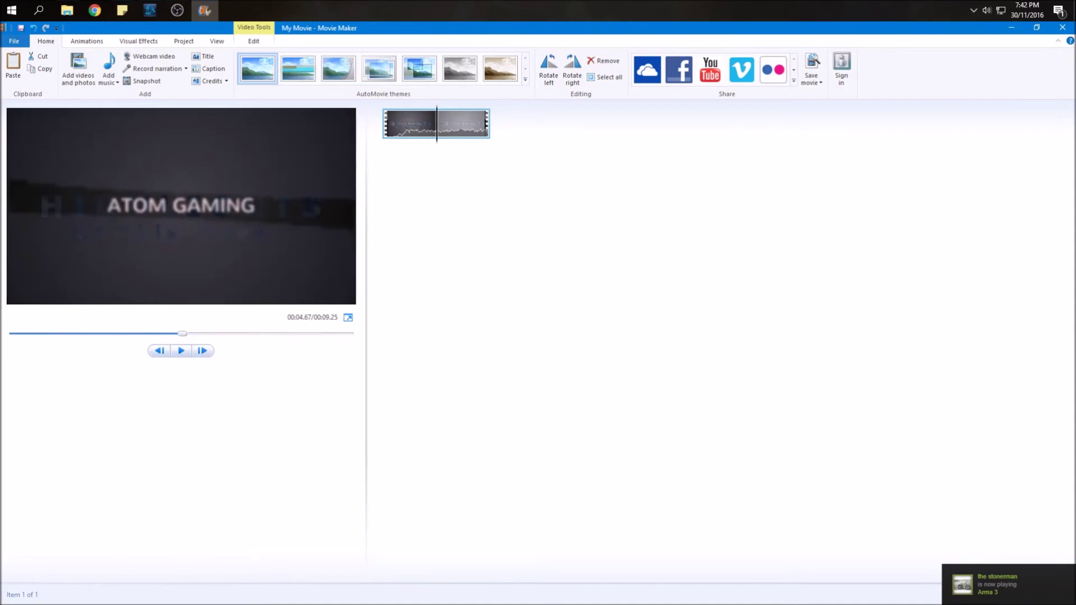
{"action": "key", "text": "Delete"}
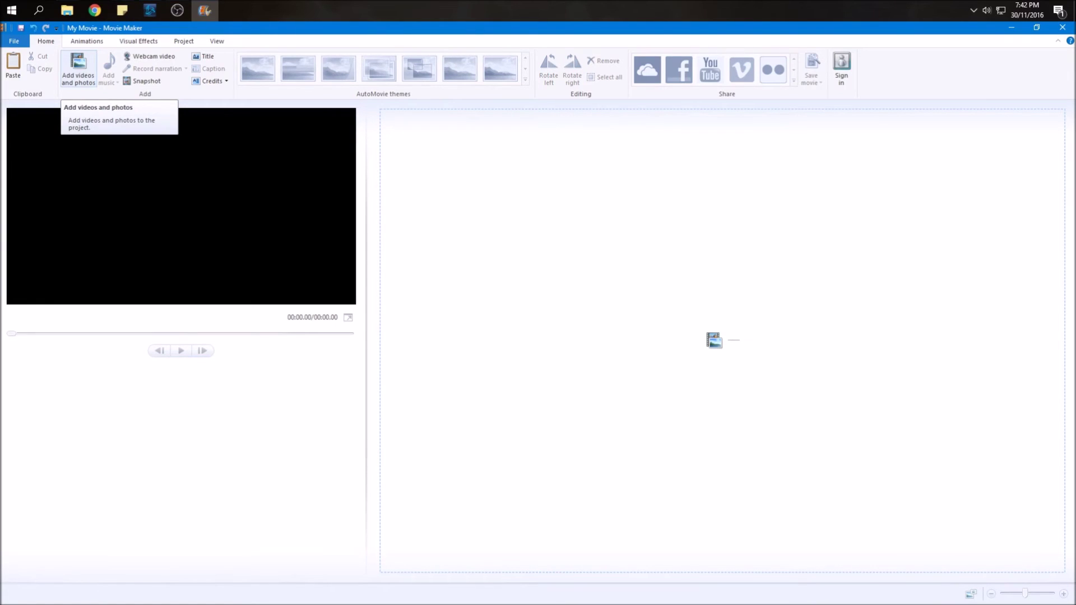
- Add bARRICADEact0000-0345.avi and H of t w.mp4 to the project, and open the first clip's editing options
{"action": "left_click", "coordinate": [78, 69]}
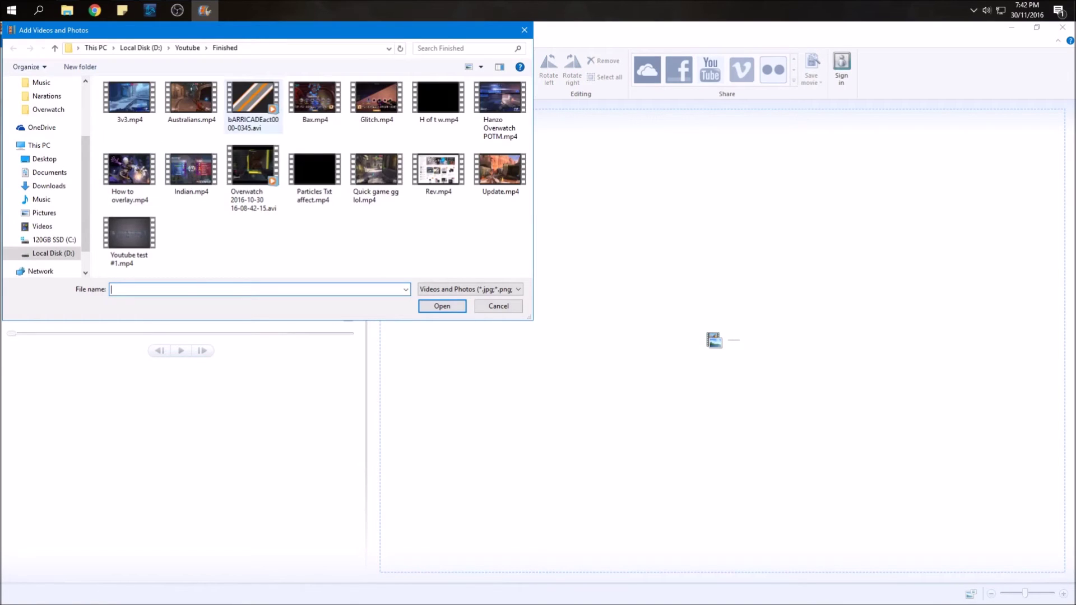
{"action": "double_click", "coordinate": [253, 106]}
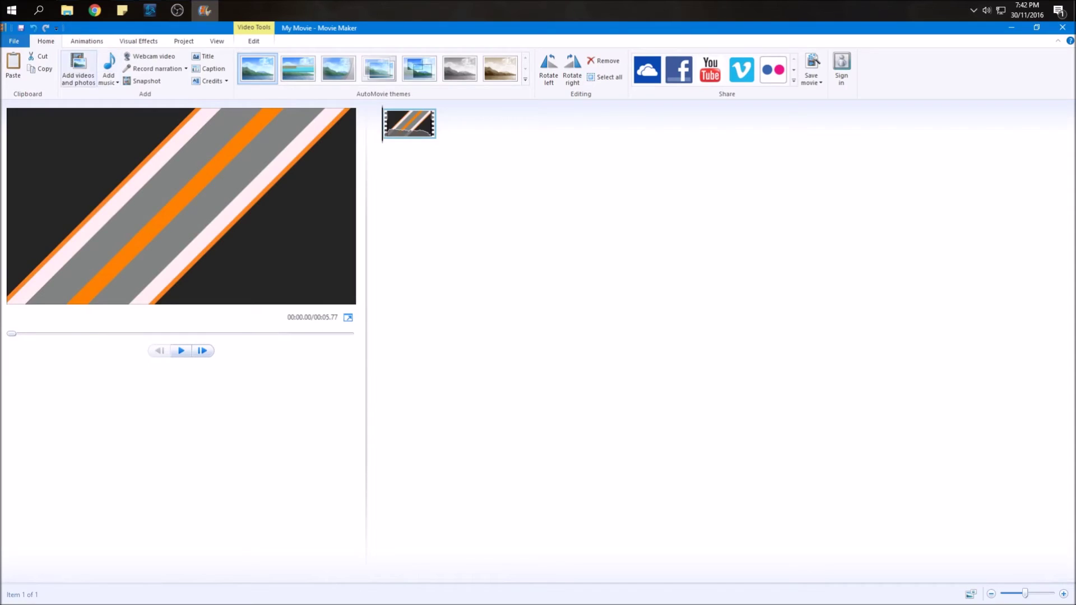
{"action": "left_click", "coordinate": [78, 68]}
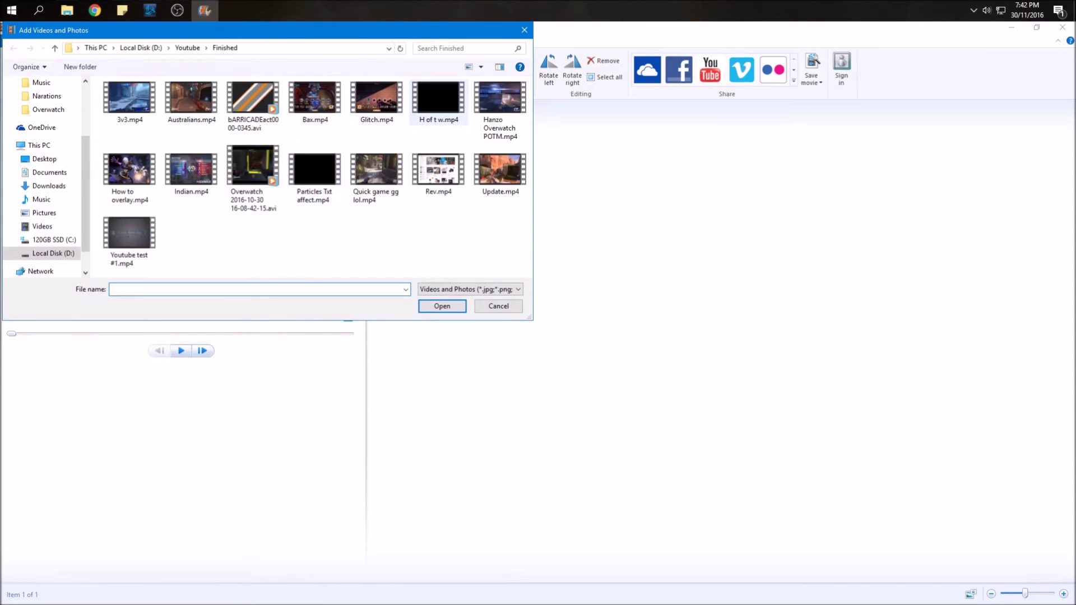
{"action": "double_click", "coordinate": [438, 99]}
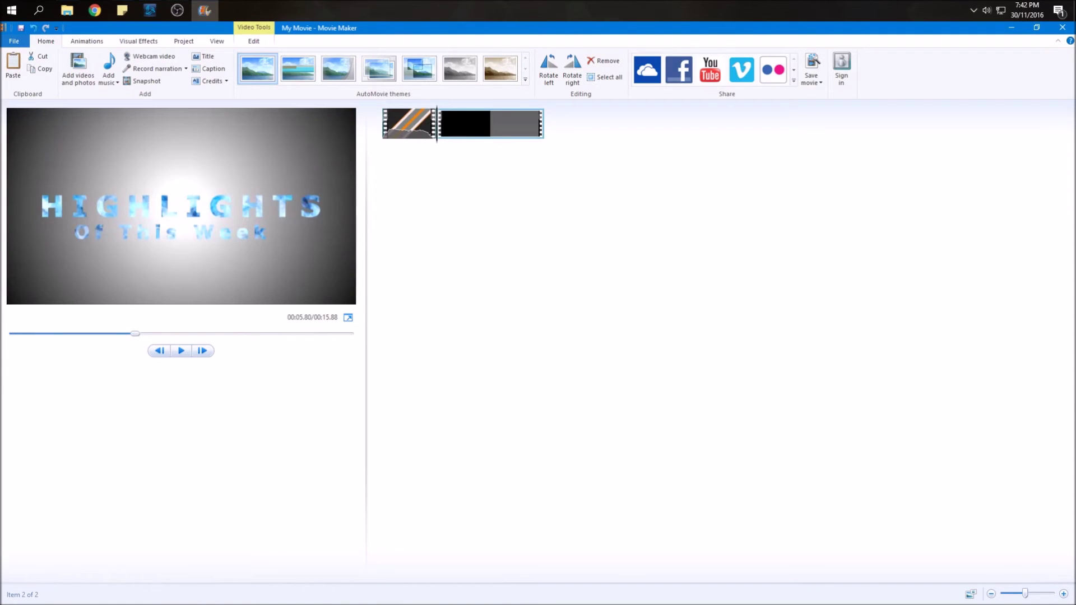
{"action": "double_click", "coordinate": [409, 123]}
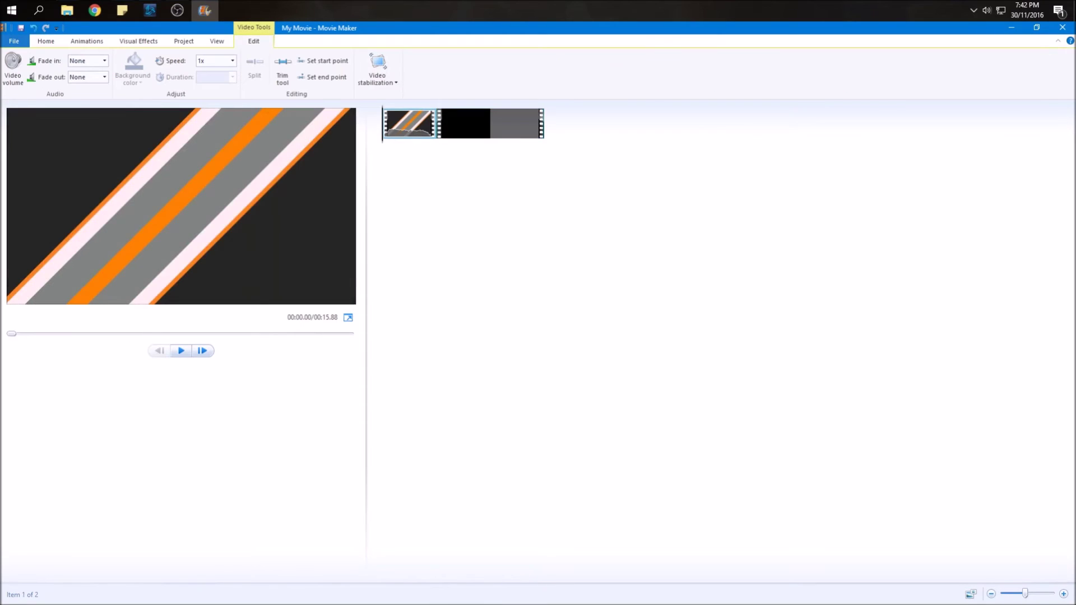